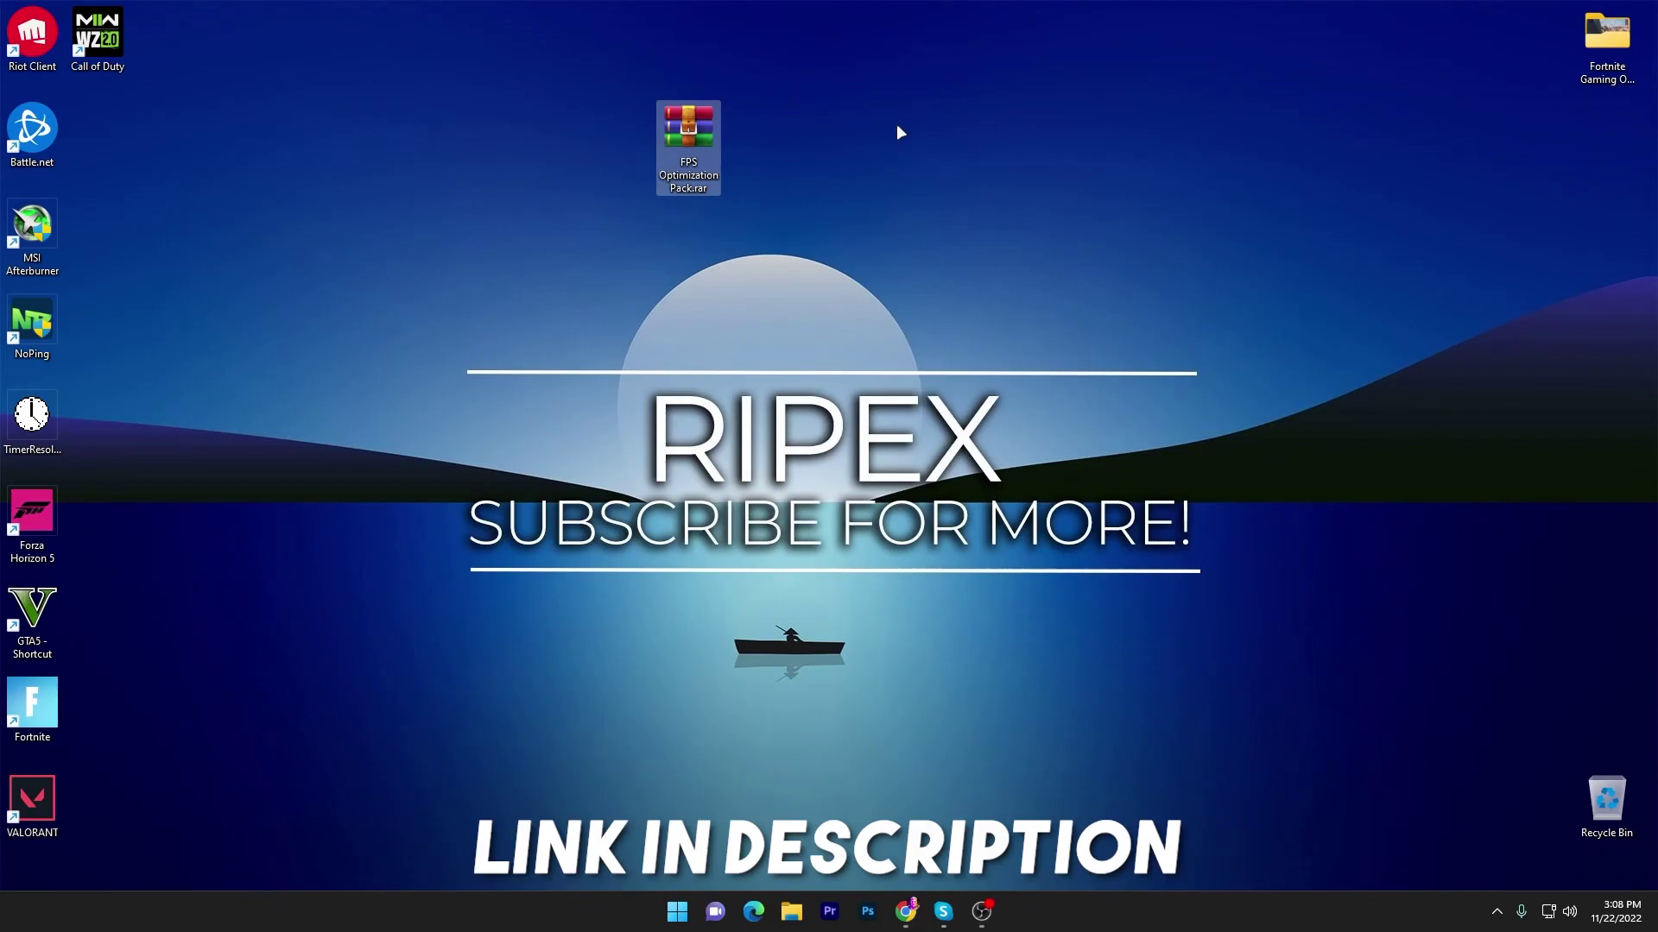
- Open the FPS Optimization Pack.rar archive from the desktop in WinRAR
double_click(688, 134)
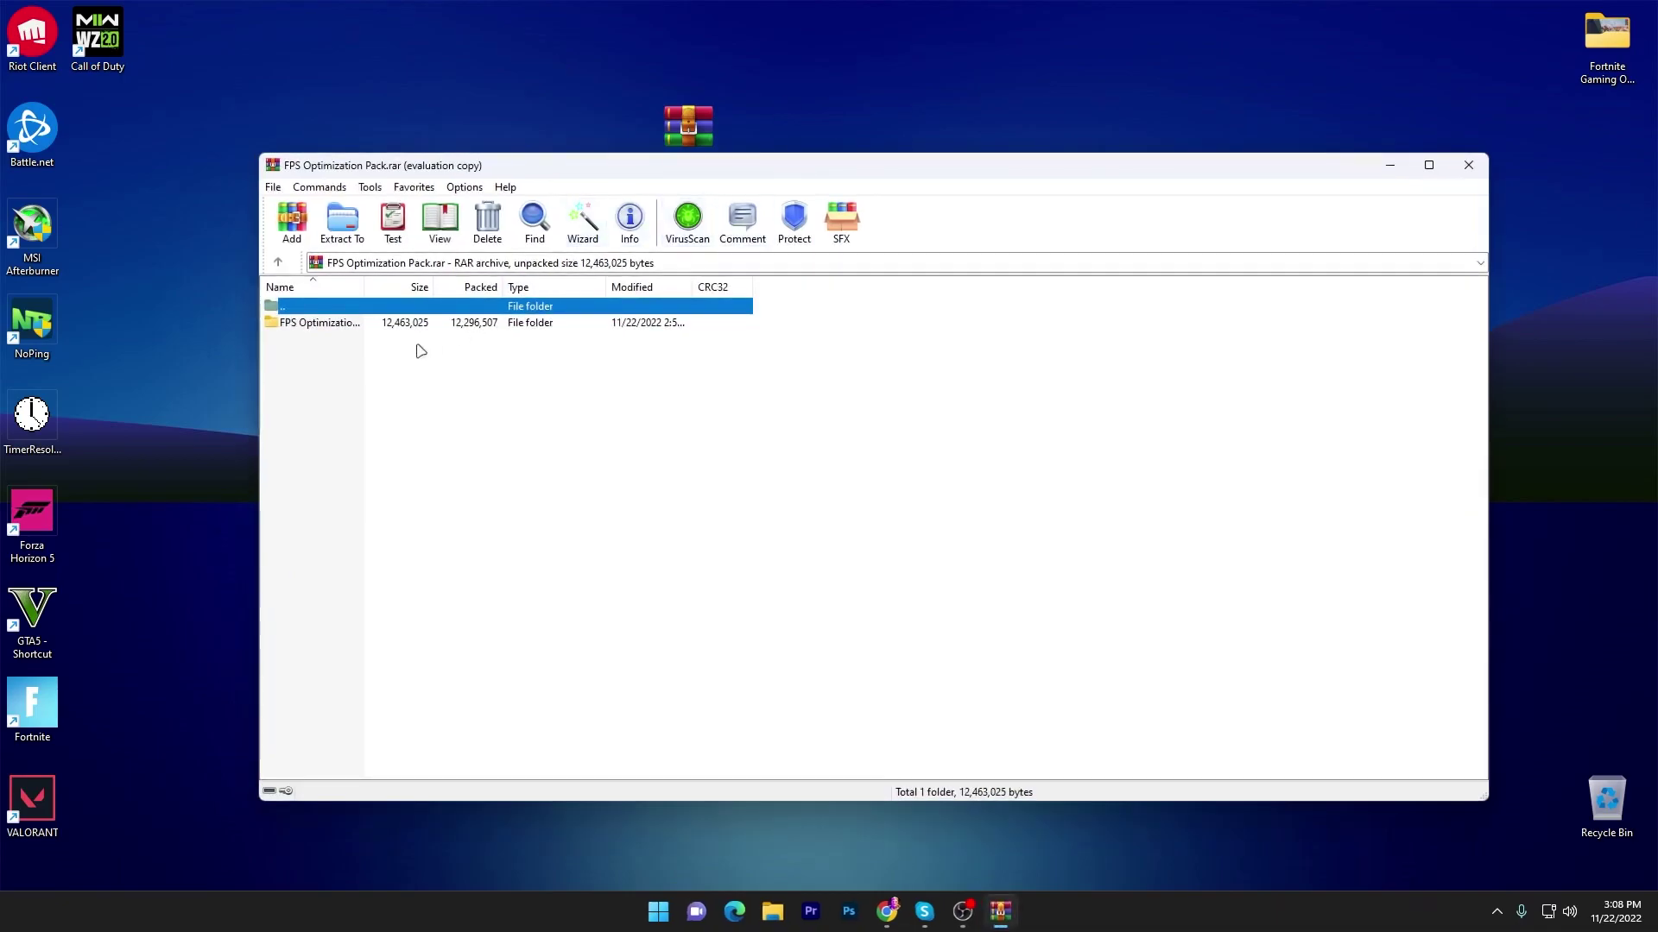
- Extract the FPS Optimization Pack folder from the archive onto the desktop and open it
left_click_drag(326, 324, 621, 48)
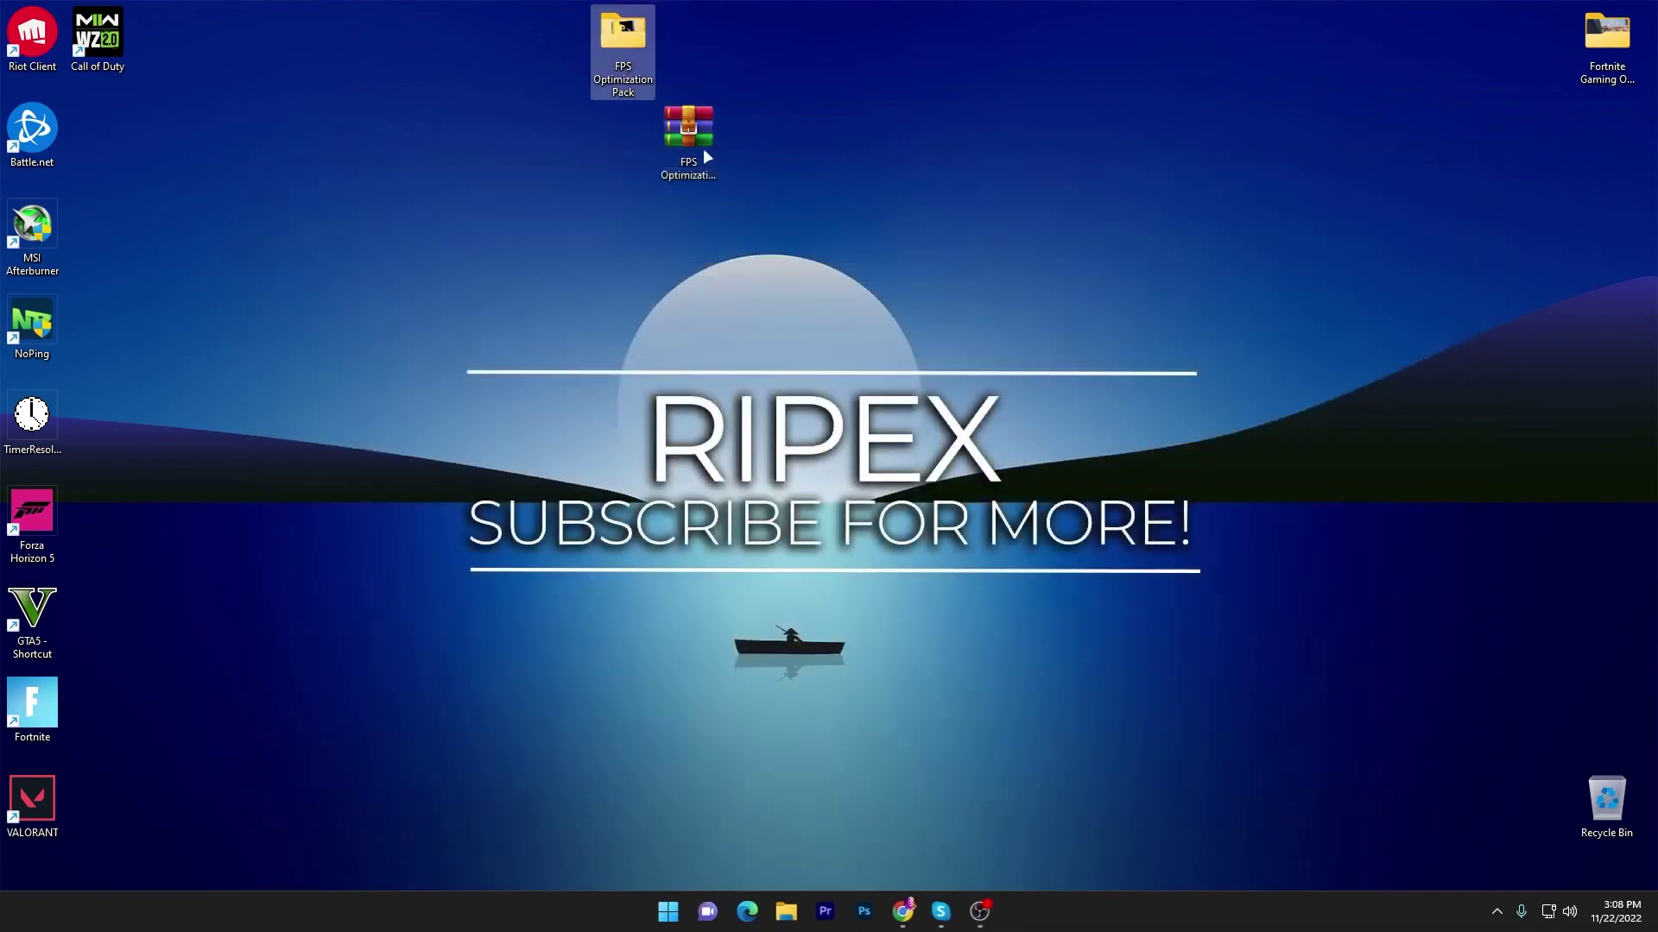
left_click_drag(604, 93, 557, 130)
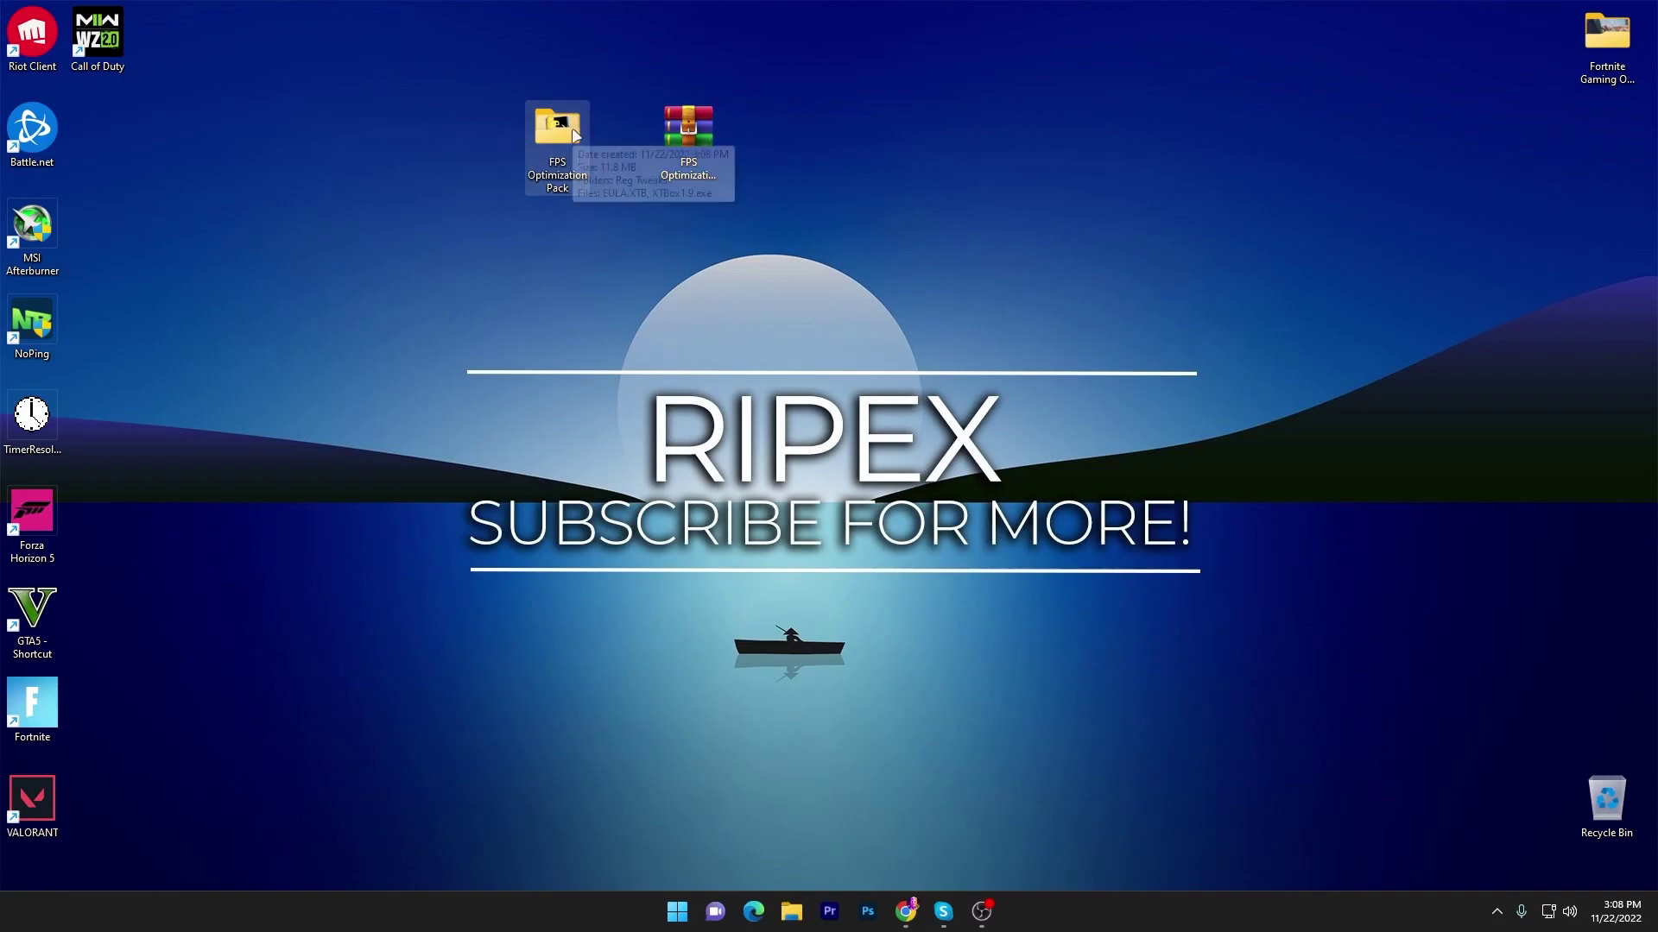
double_click(570, 134)
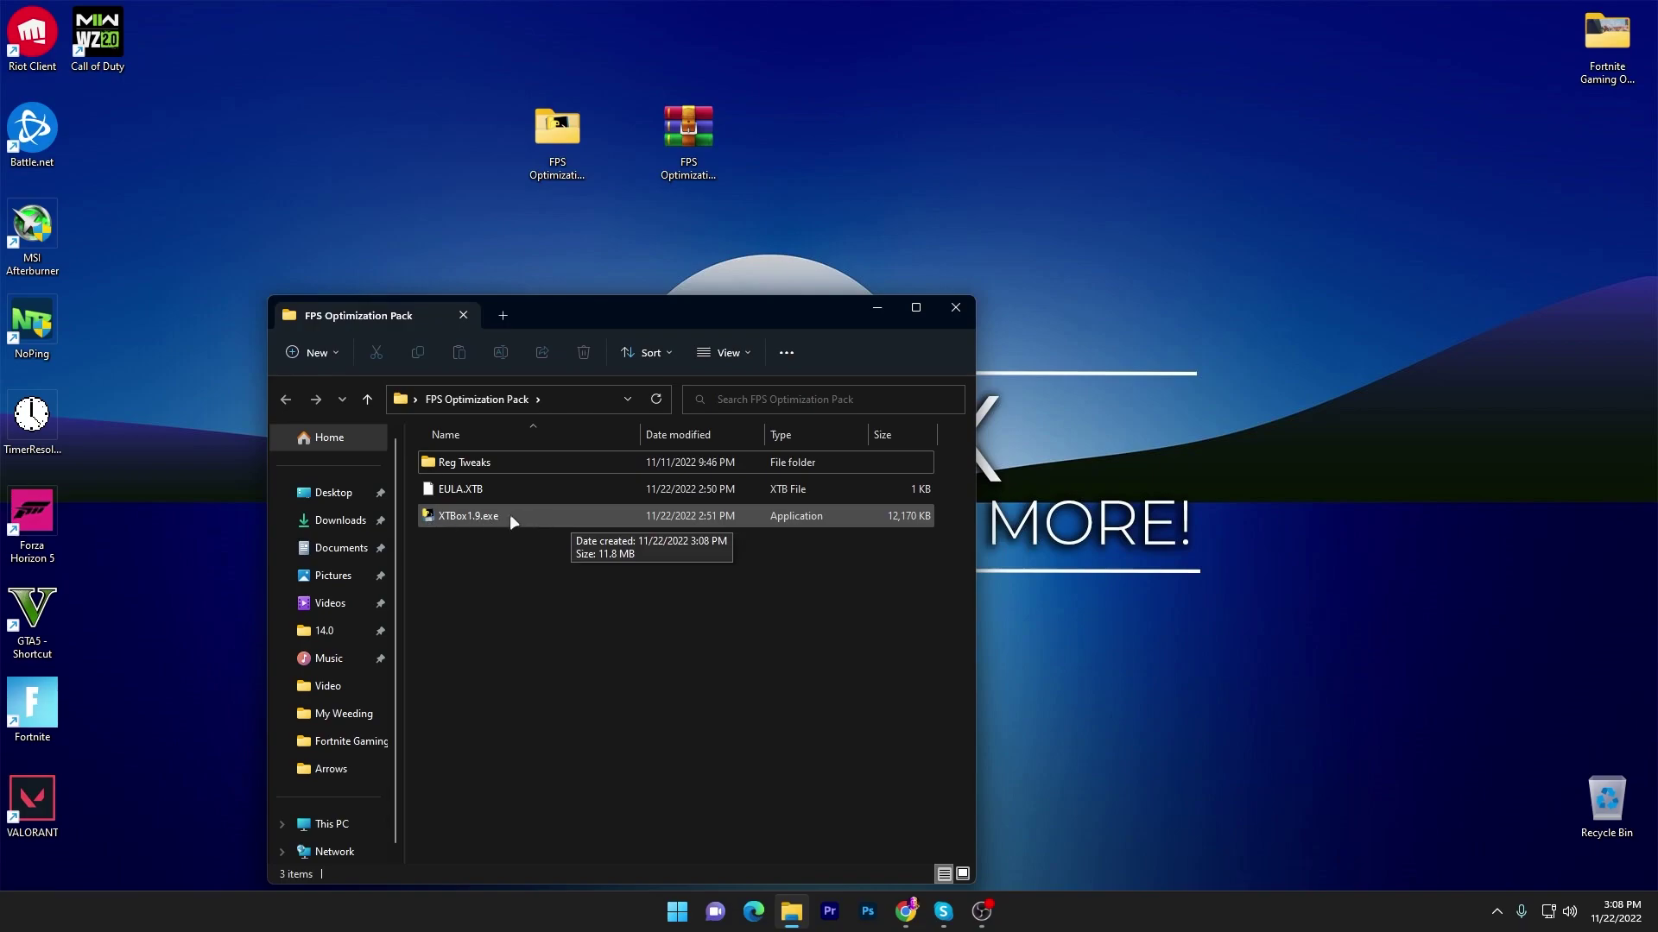
- In Reg Tweaks, merge Disable GPU EnergyDriver.reg and Disable Network Throttling.reg into the registry
double_click(492, 461)
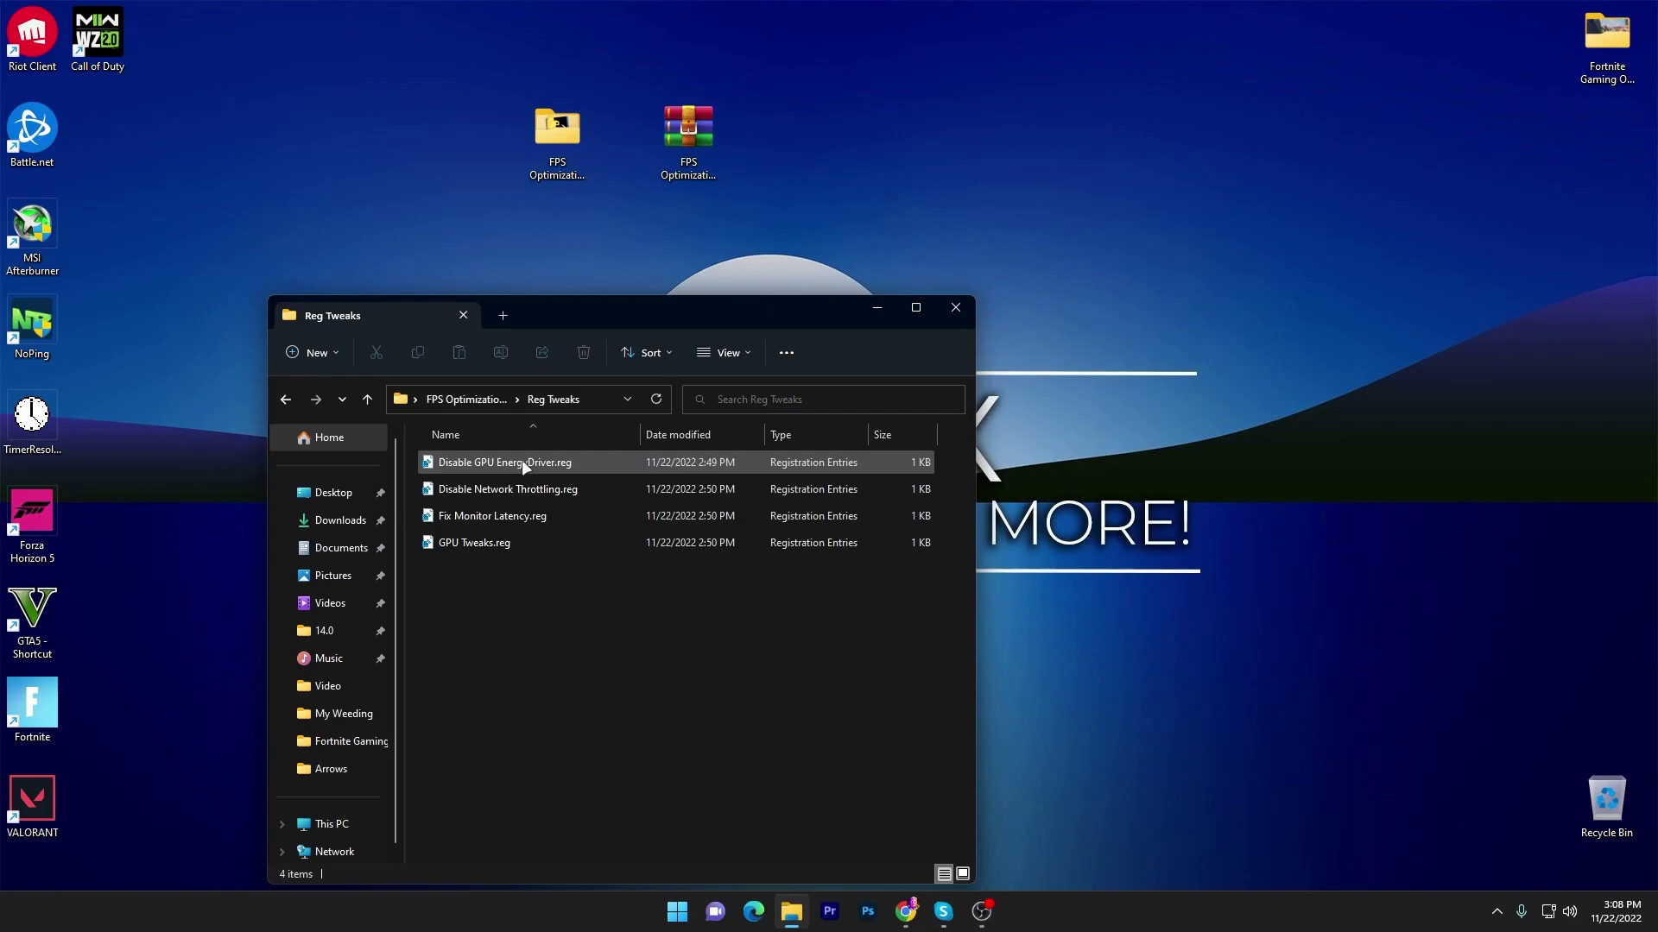
double_click(484, 462)
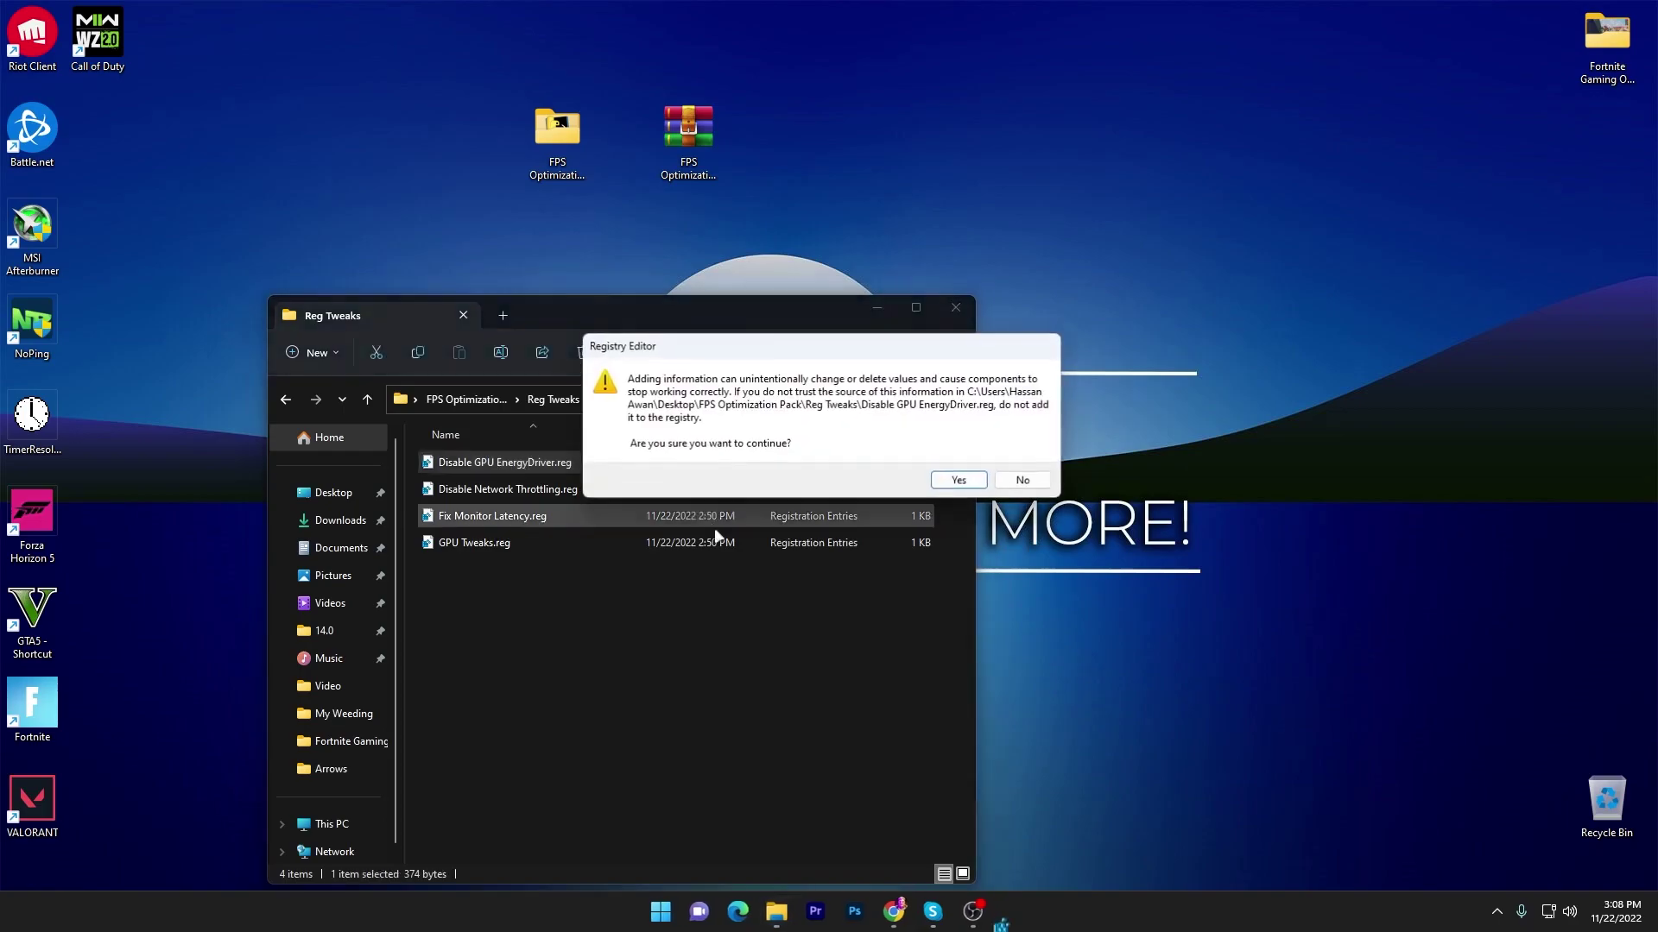
left_click(965, 477)
left_click(1027, 458)
double_click(518, 489)
left_click(1051, 474)
left_click(1023, 455)
- Merge Fix Monitor Latency.reg and GPU Tweaks.reg, then return to the FPS Optimization Pack folder
double_click(509, 515)
left_click(964, 478)
left_click(1024, 454)
double_click(475, 542)
left_click(963, 477)
left_click(1022, 454)
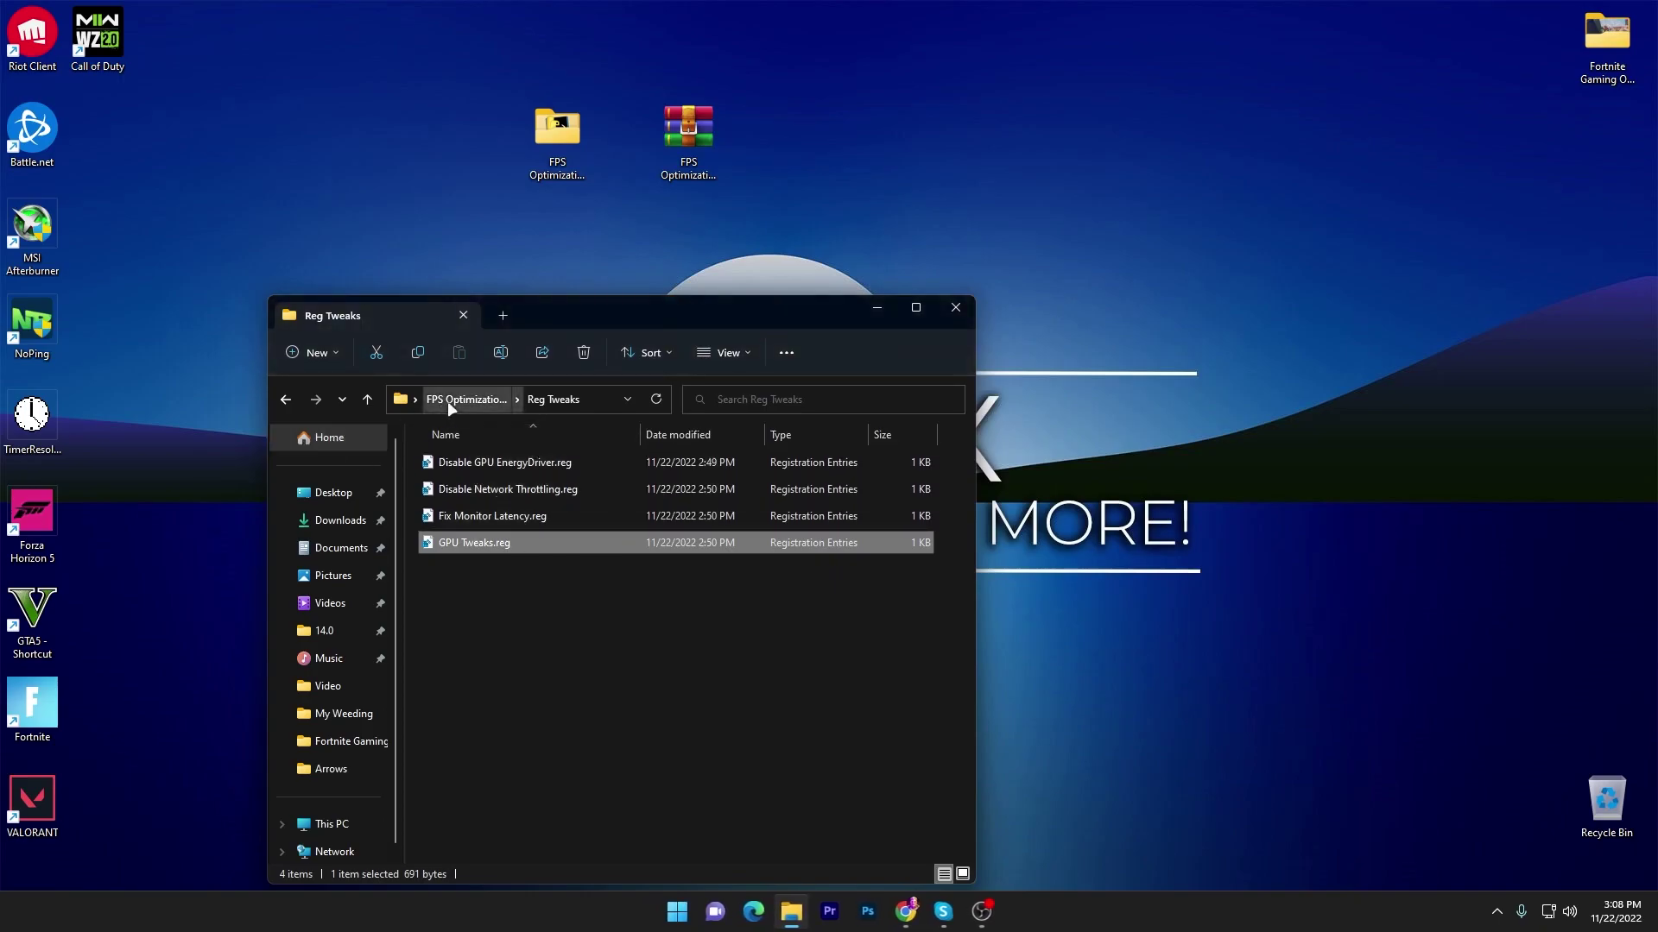
left_click(451, 404)
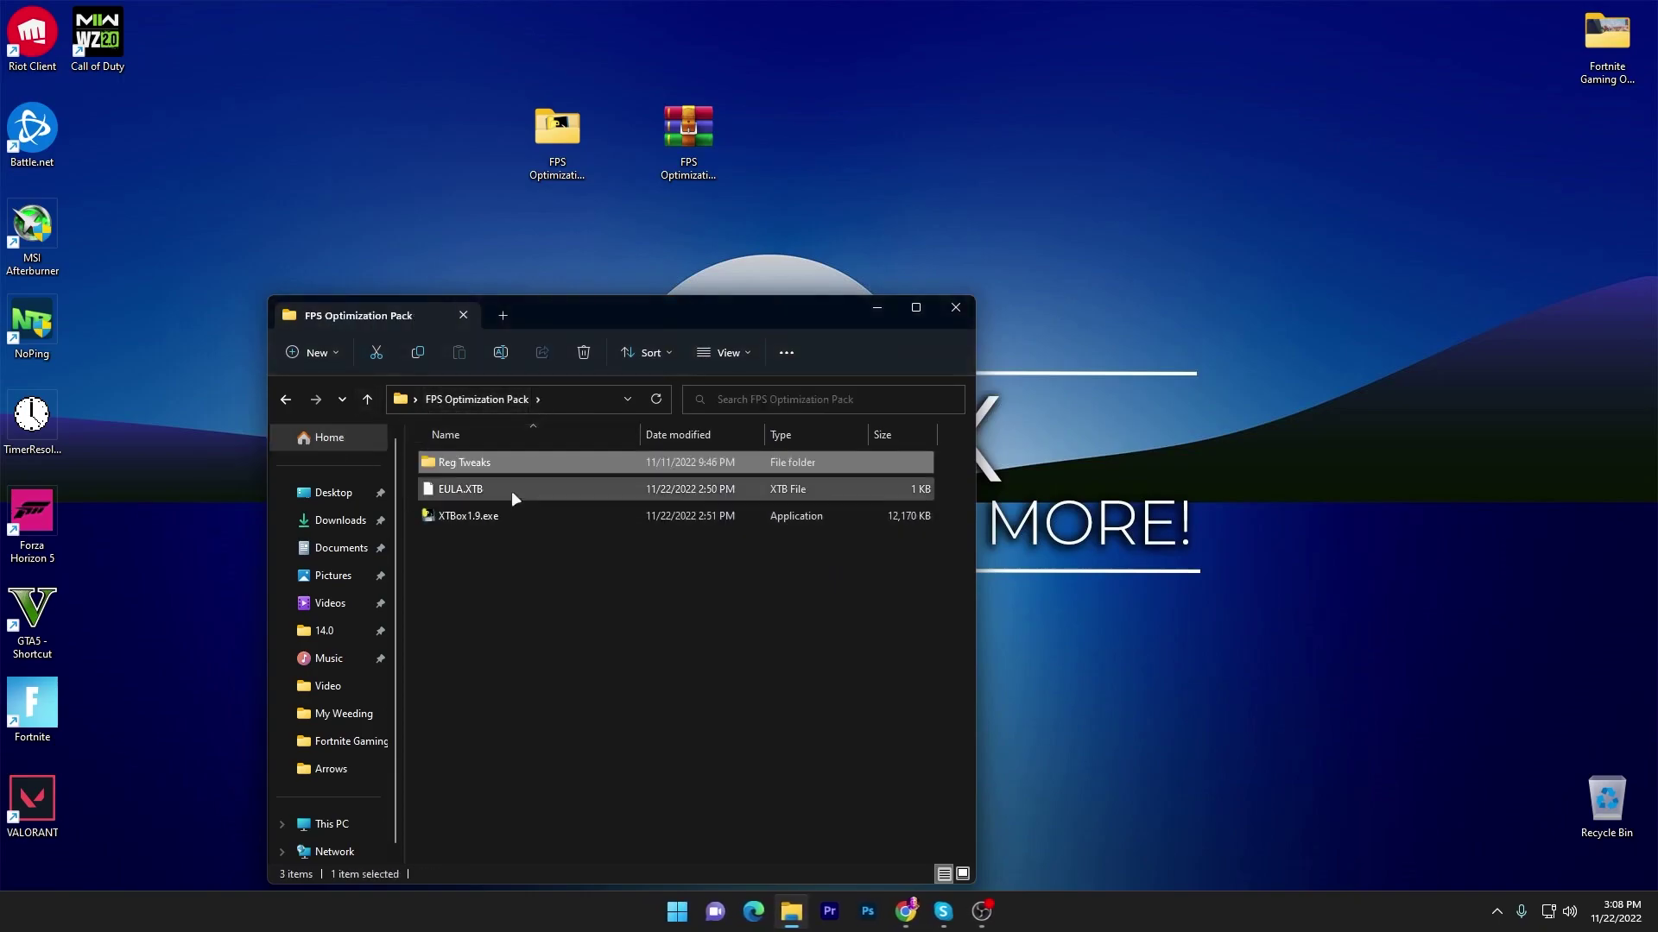
- Launch XTBox1.9.exe from the pack folder to bring up the XToolBox v1.9 menu
left_click_drag(646, 318, 836, 209)
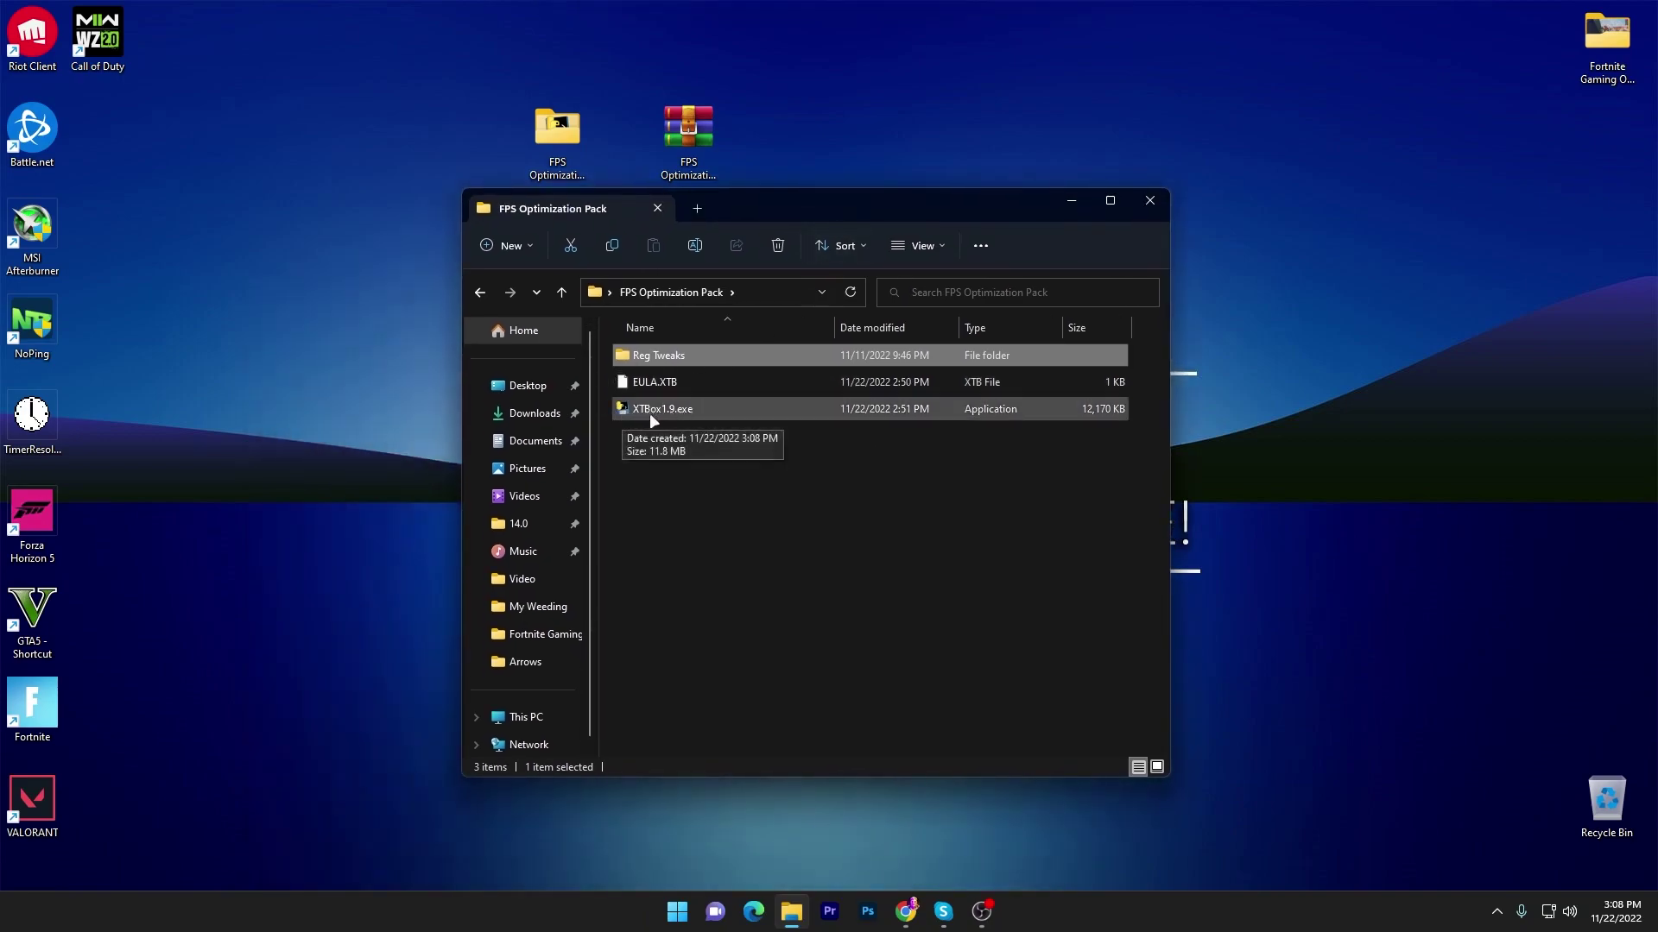
left_click(704, 410)
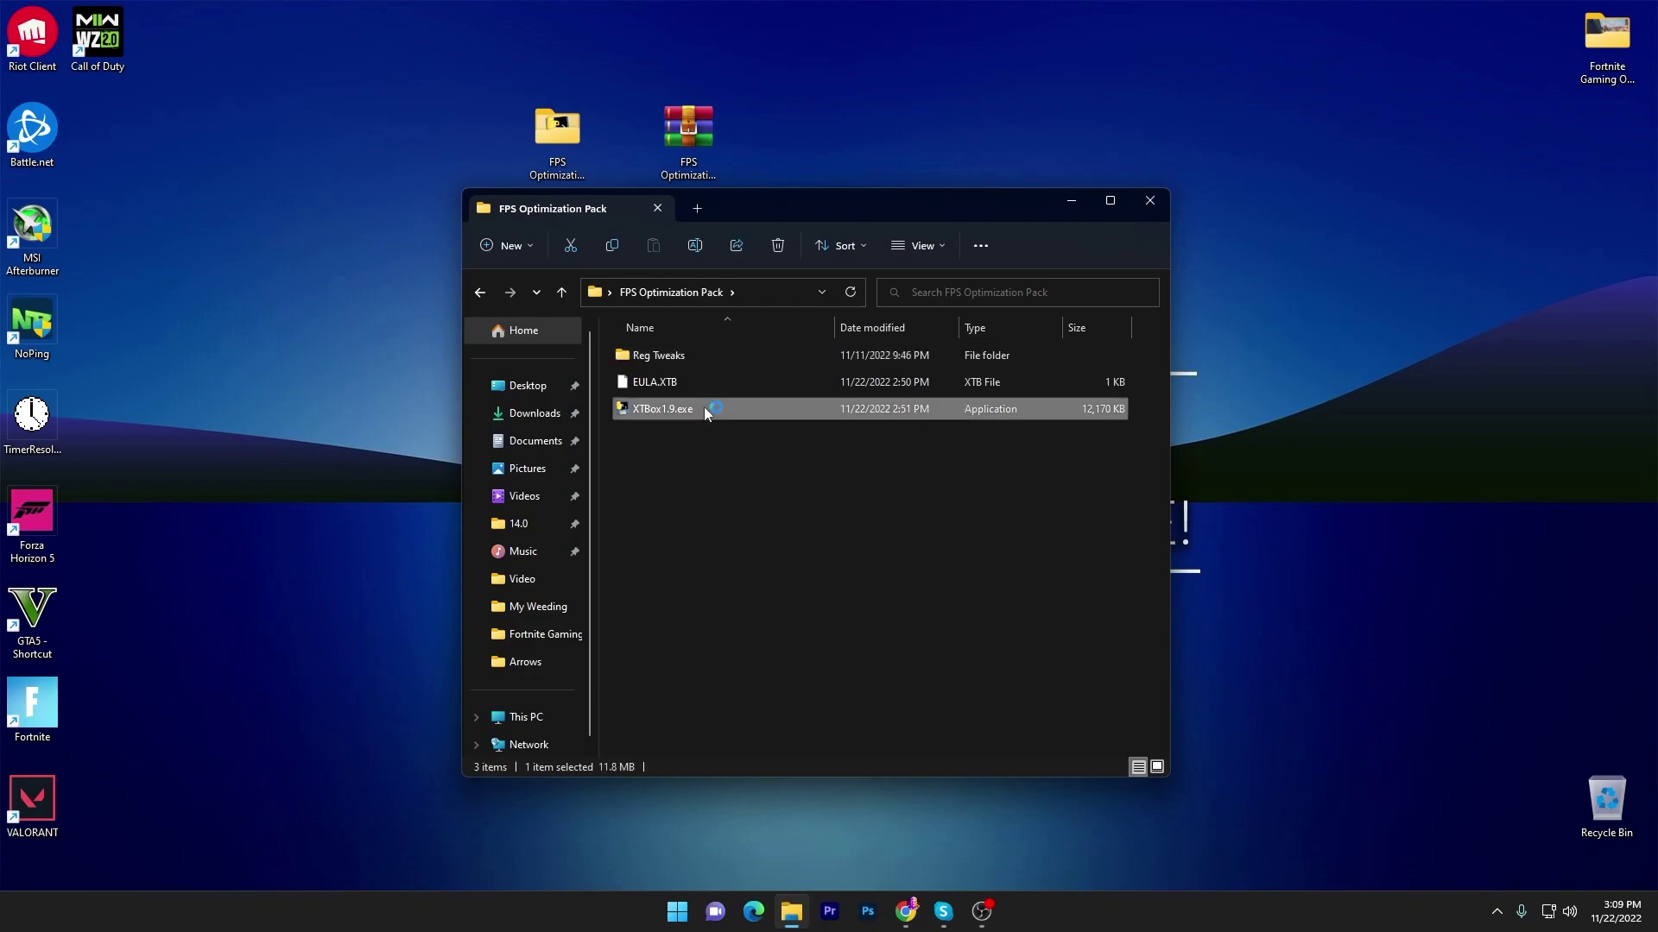
left_click(1071, 200)
left_click_drag(480, 203, 723, 233)
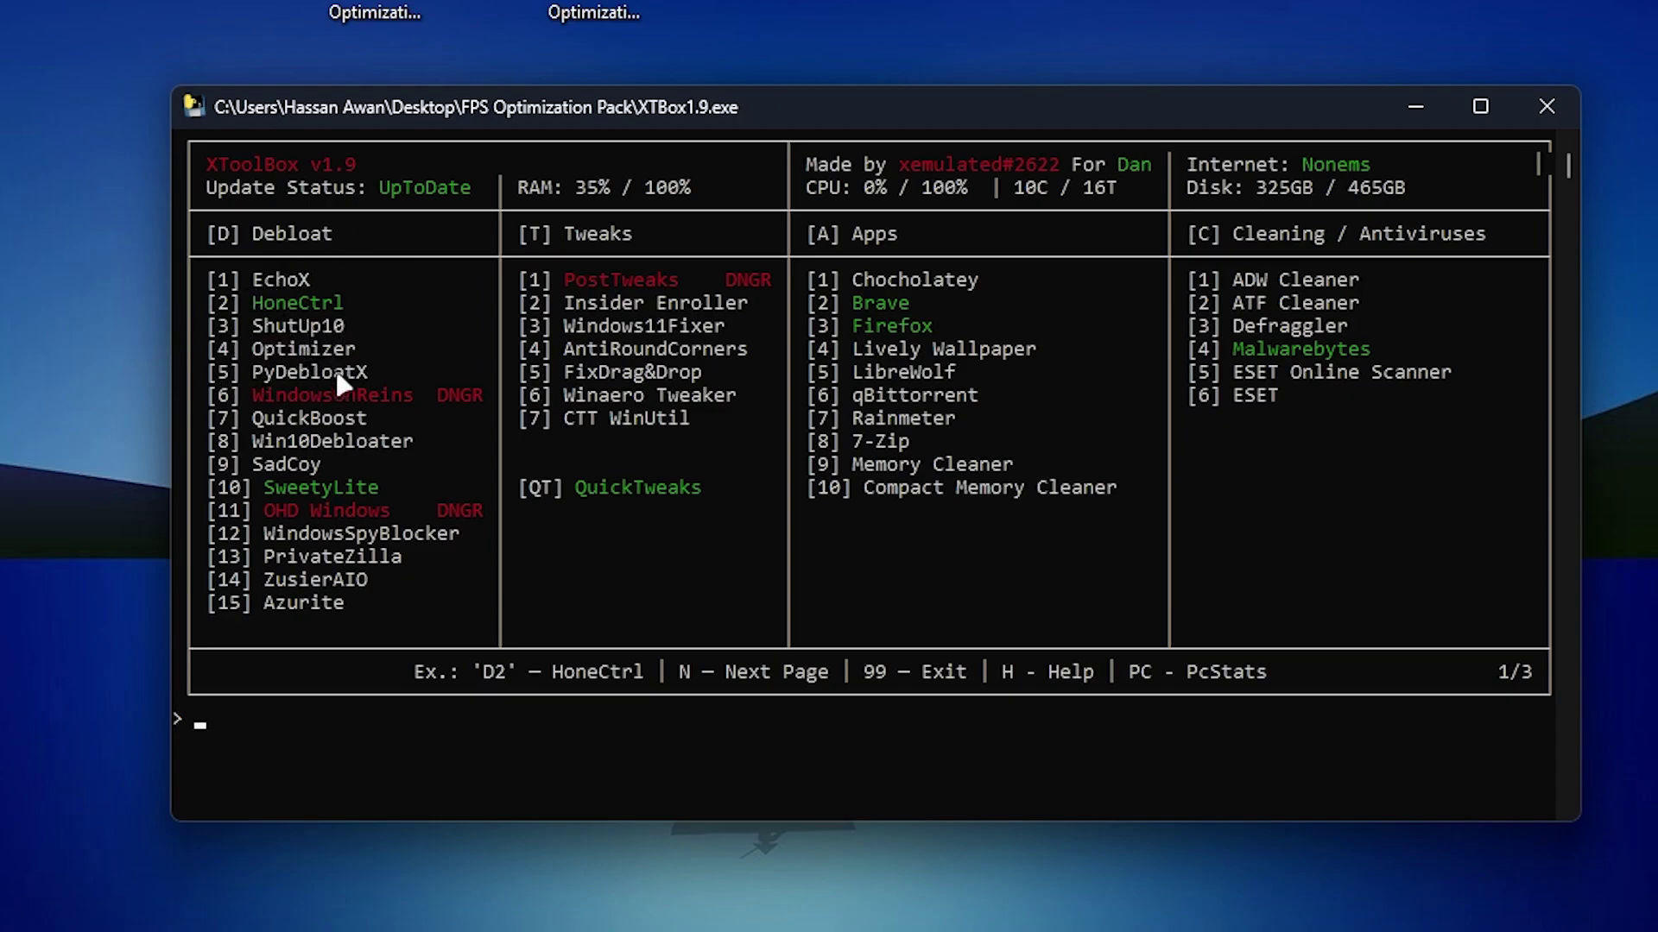
- Choose option d3 in XToolBox for ShutUp10, answering y to overwrite ShutUp10.exe
type("d3")
key("Return")
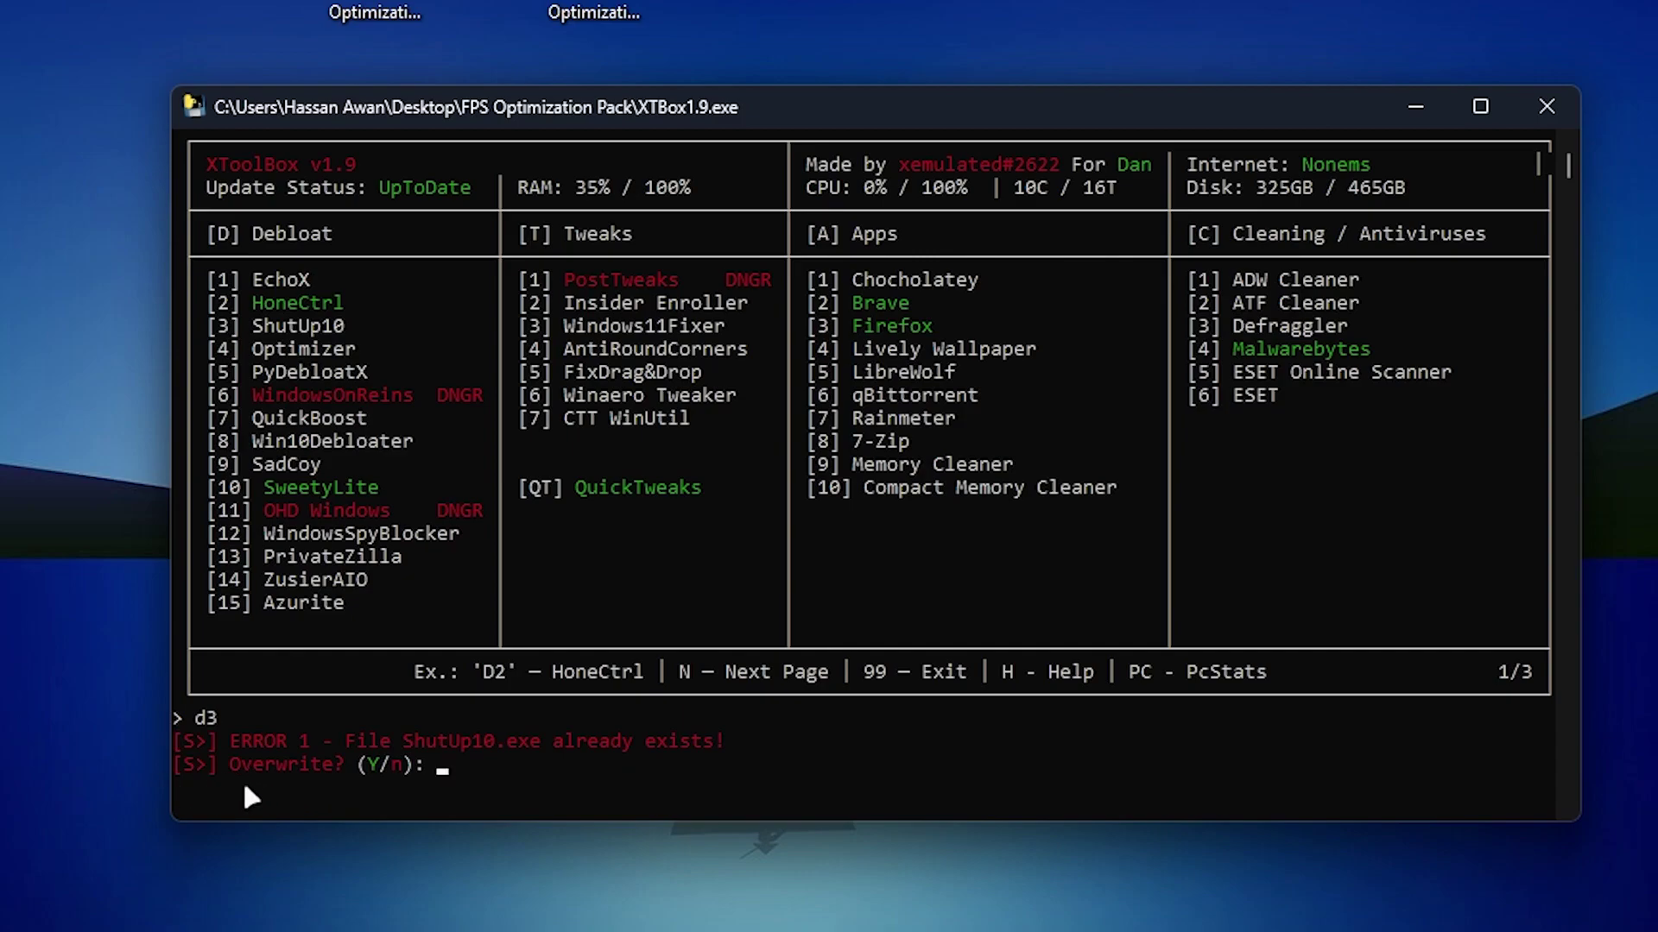
type("y")
key("Return")
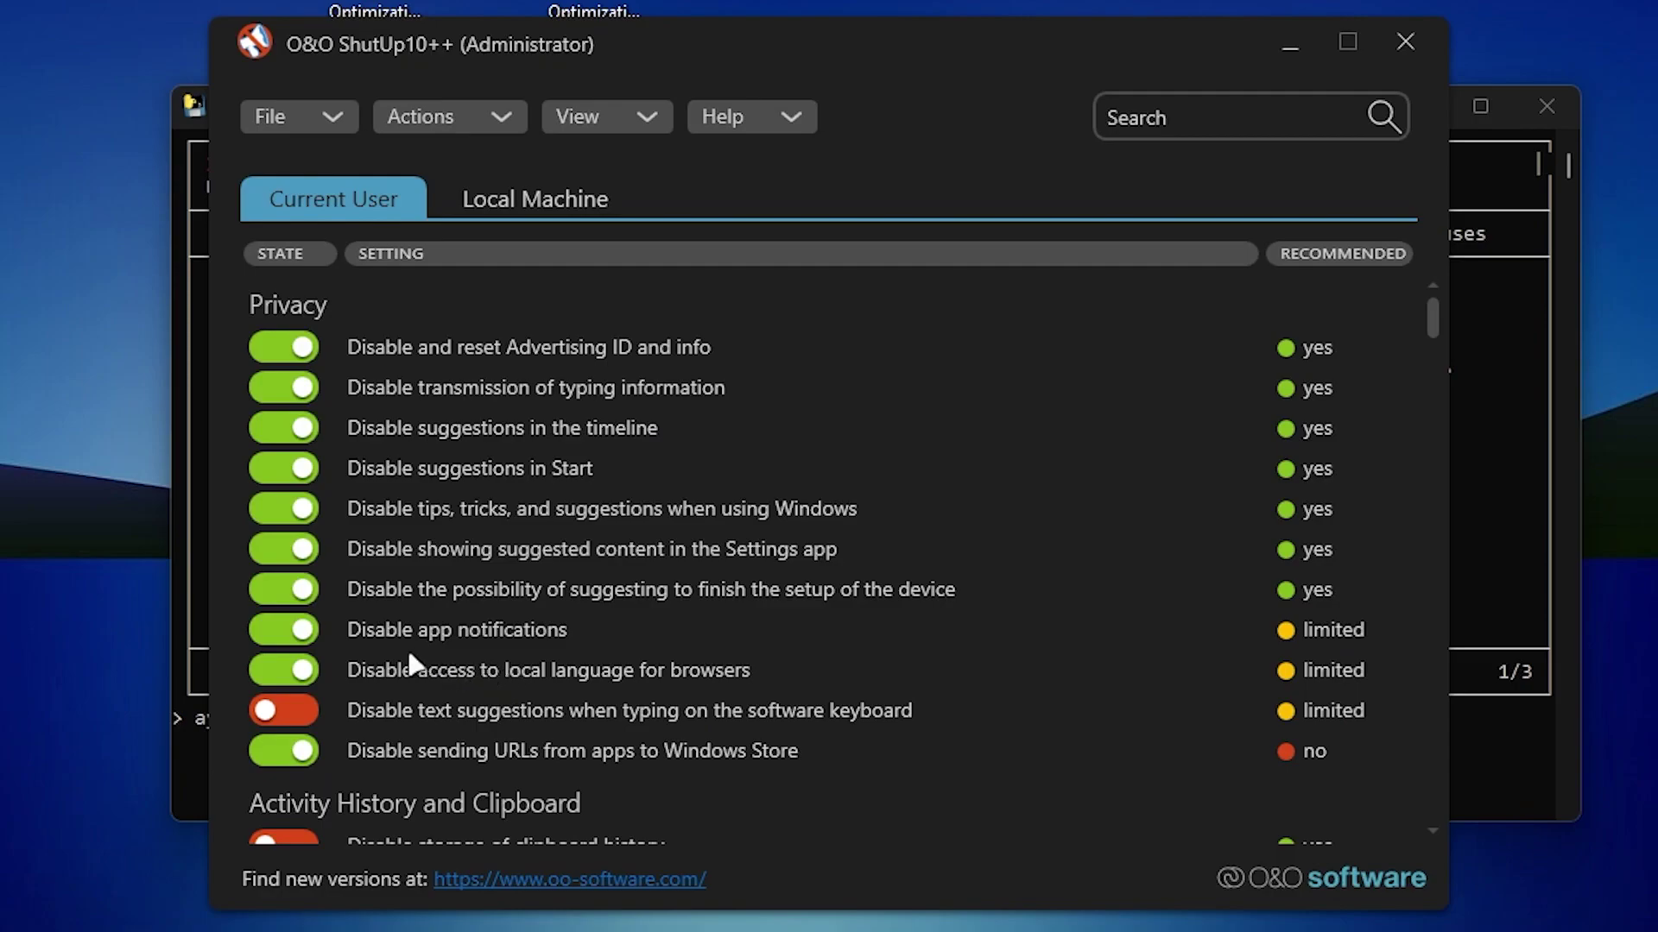
- Apply only the recommended ShutUp10++ settings, skipping the system restore point
left_click(433, 125)
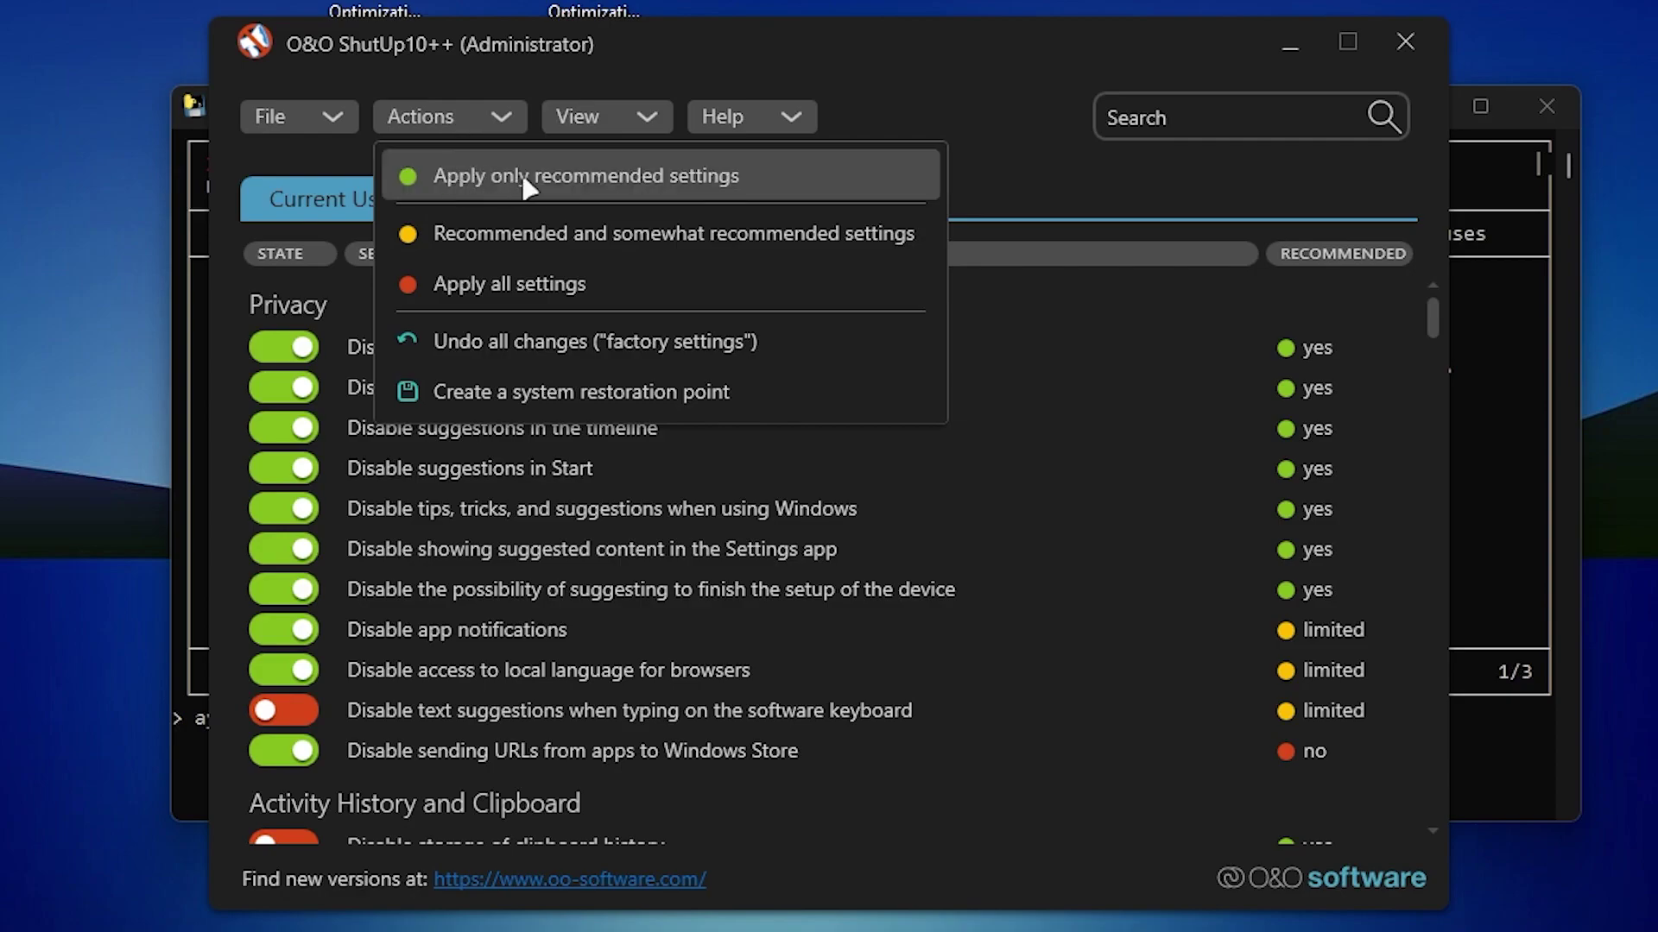
left_click(546, 181)
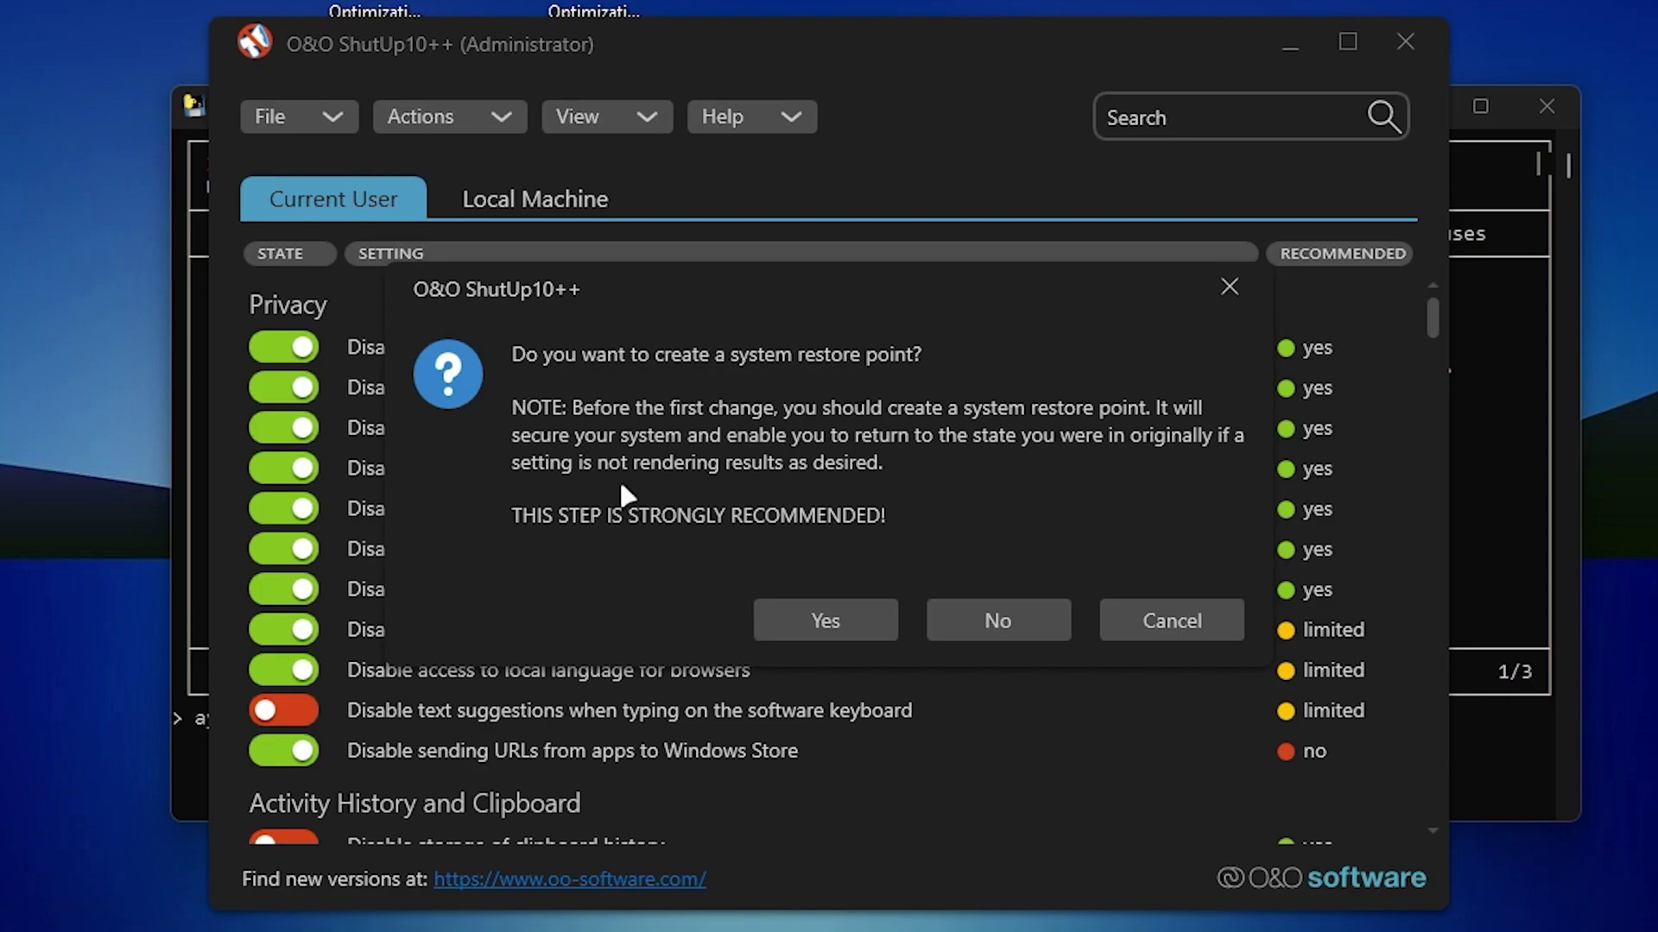
left_click(995, 624)
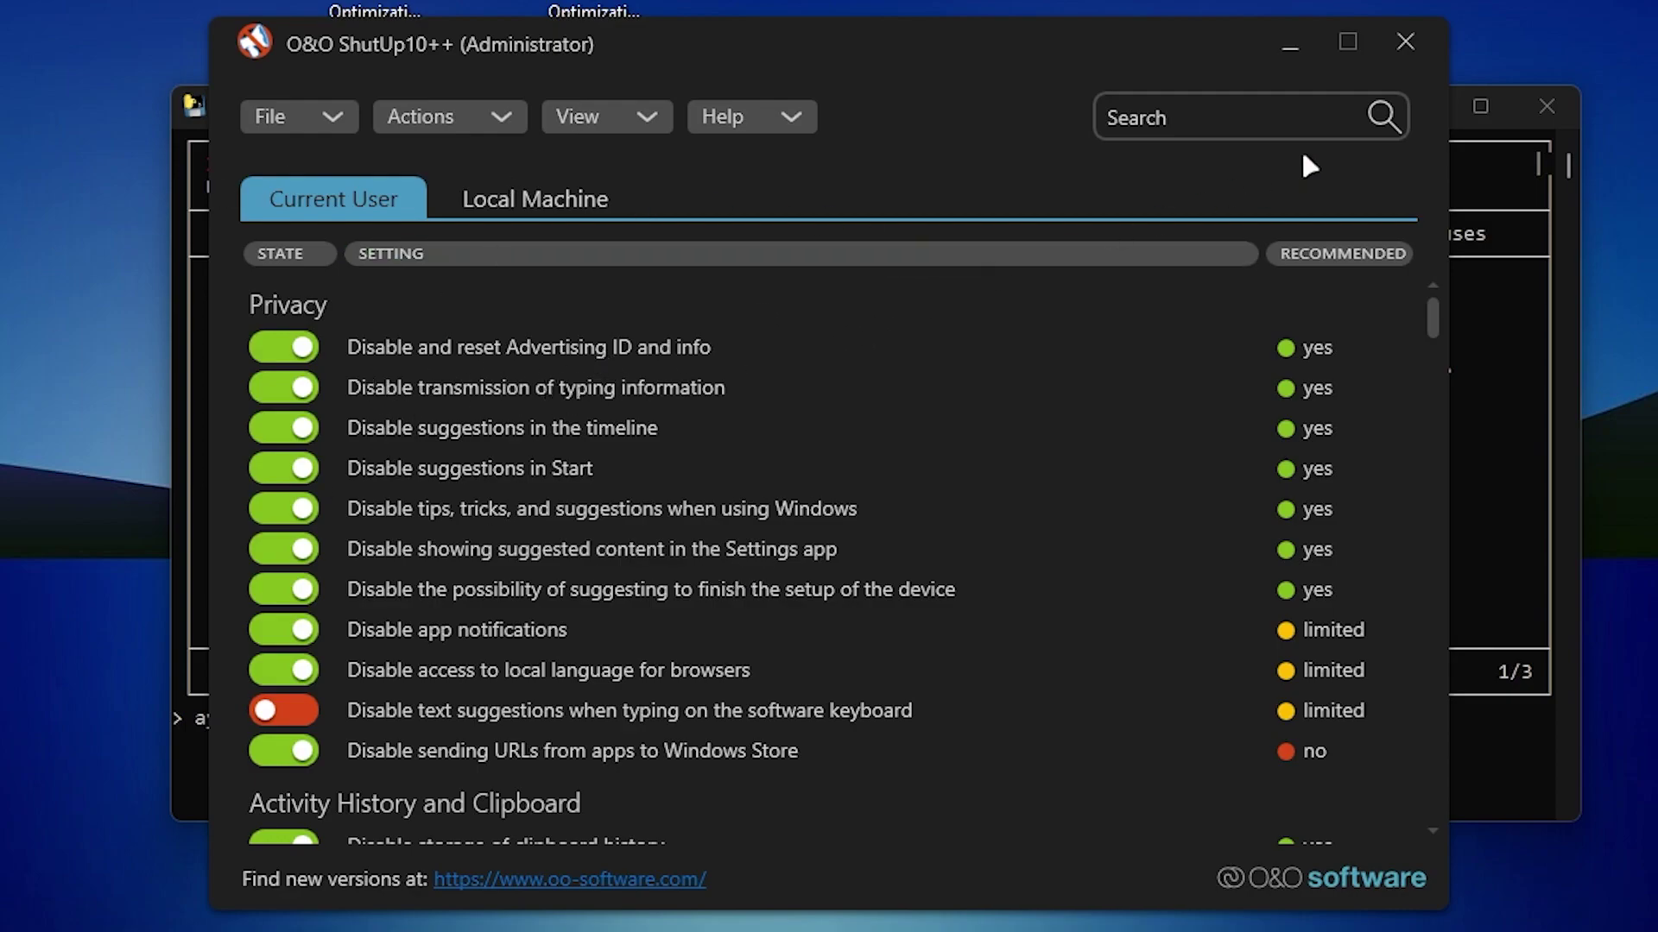
- Close O&O ShutUp10++ without restarting Windows
left_click(1404, 43)
left_click(1069, 619)
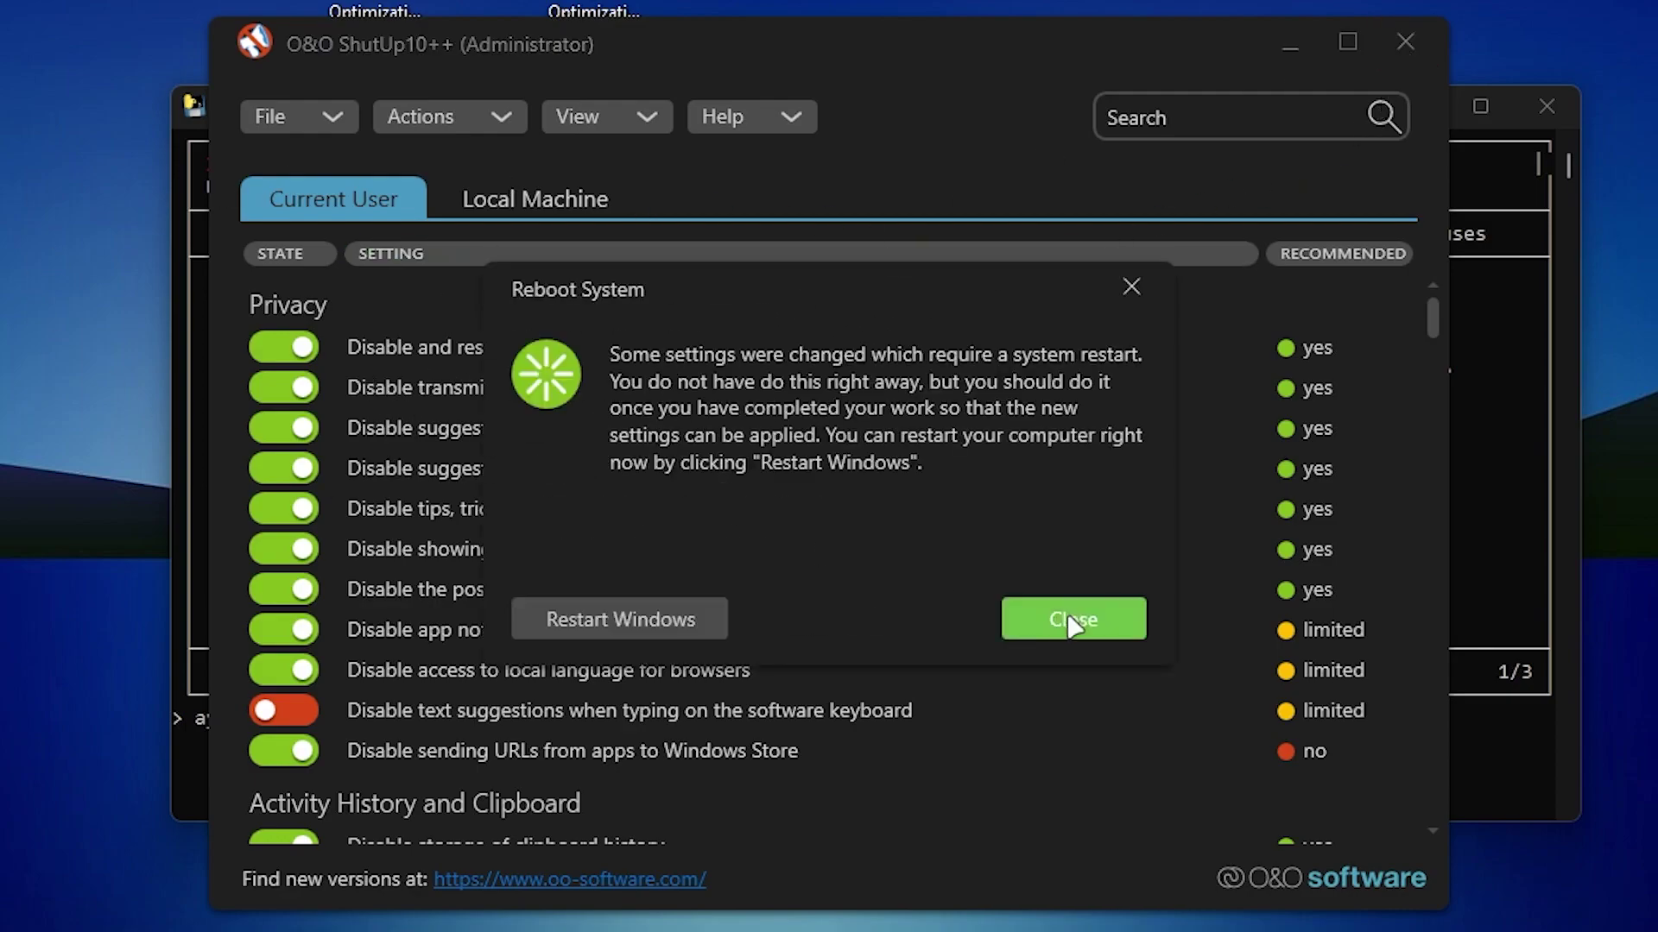
left_click(1073, 623)
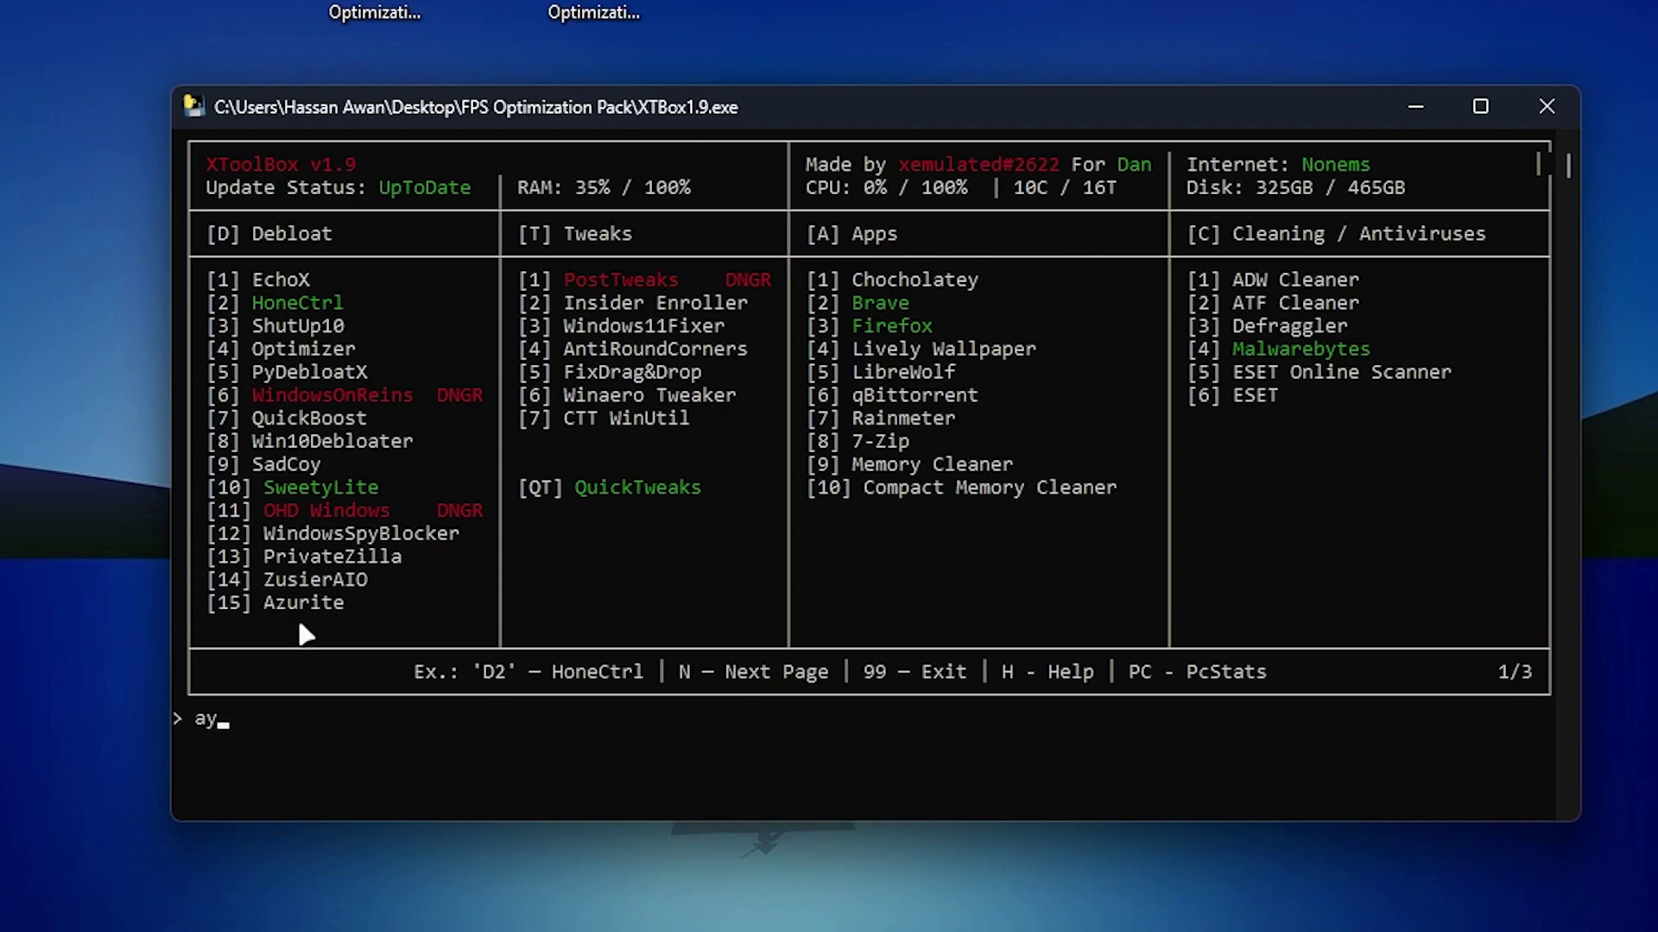
- Clear the stray prompt text and enter d15 in XToolBox to download the Azurite installer
type("d")
key("BackSpace")
key("BackSpace")
key("BackSpace")
type("d15")
key("Return")
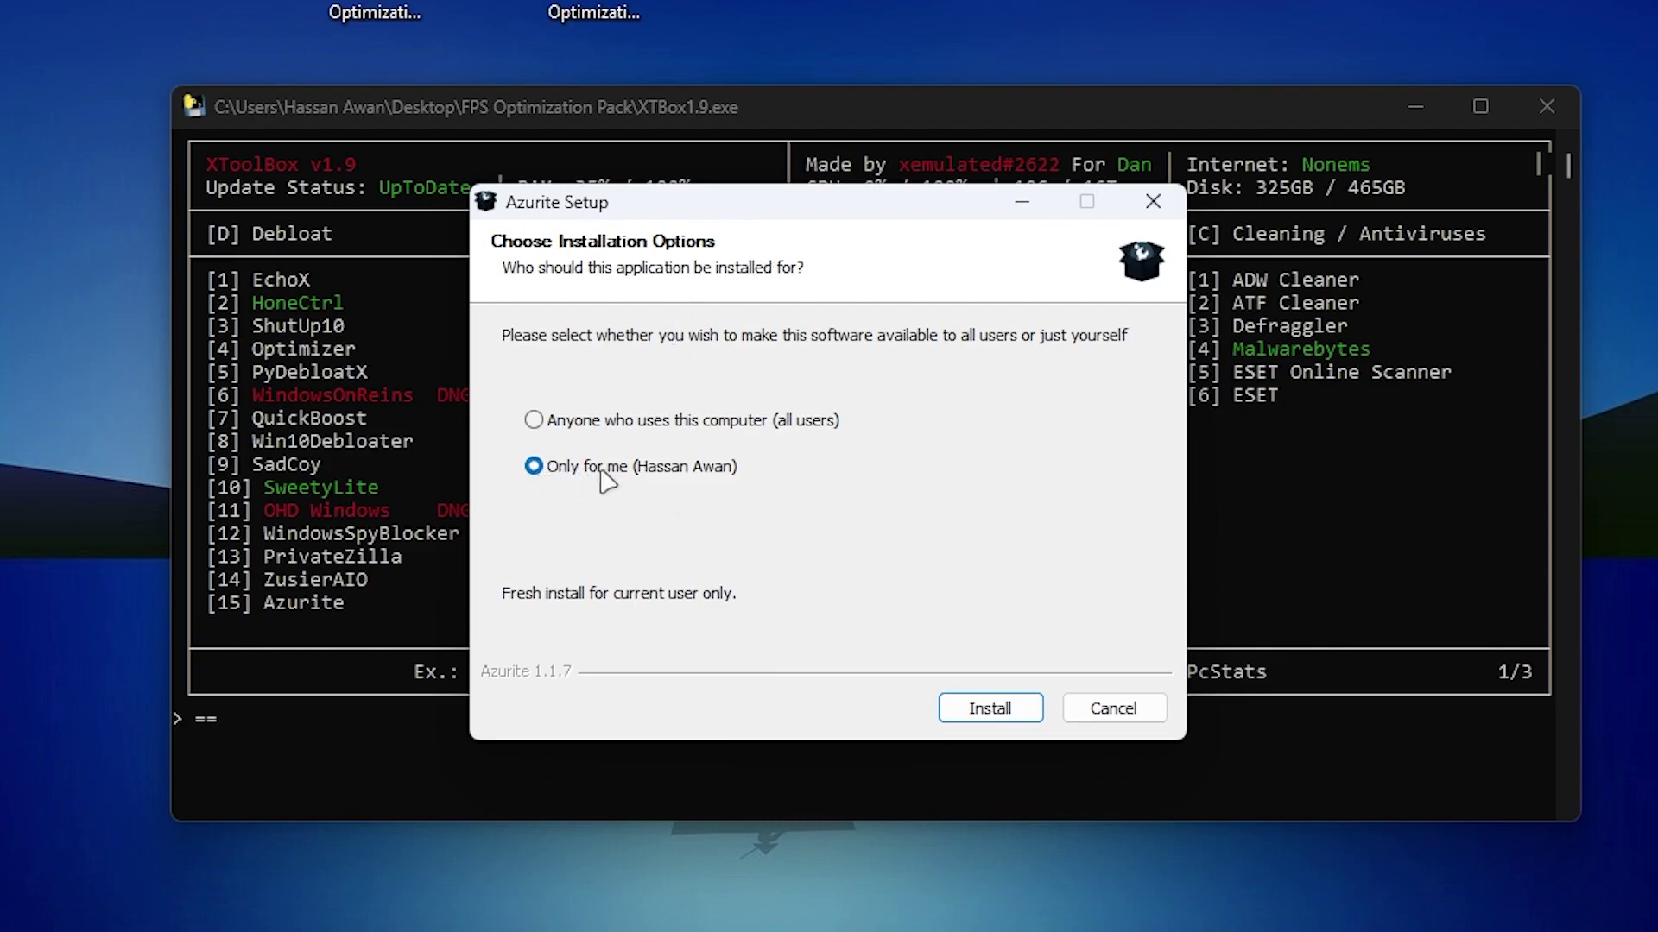
- Install Azurite 1.1.7 for the current user only and run its optimizer
left_click(990, 707)
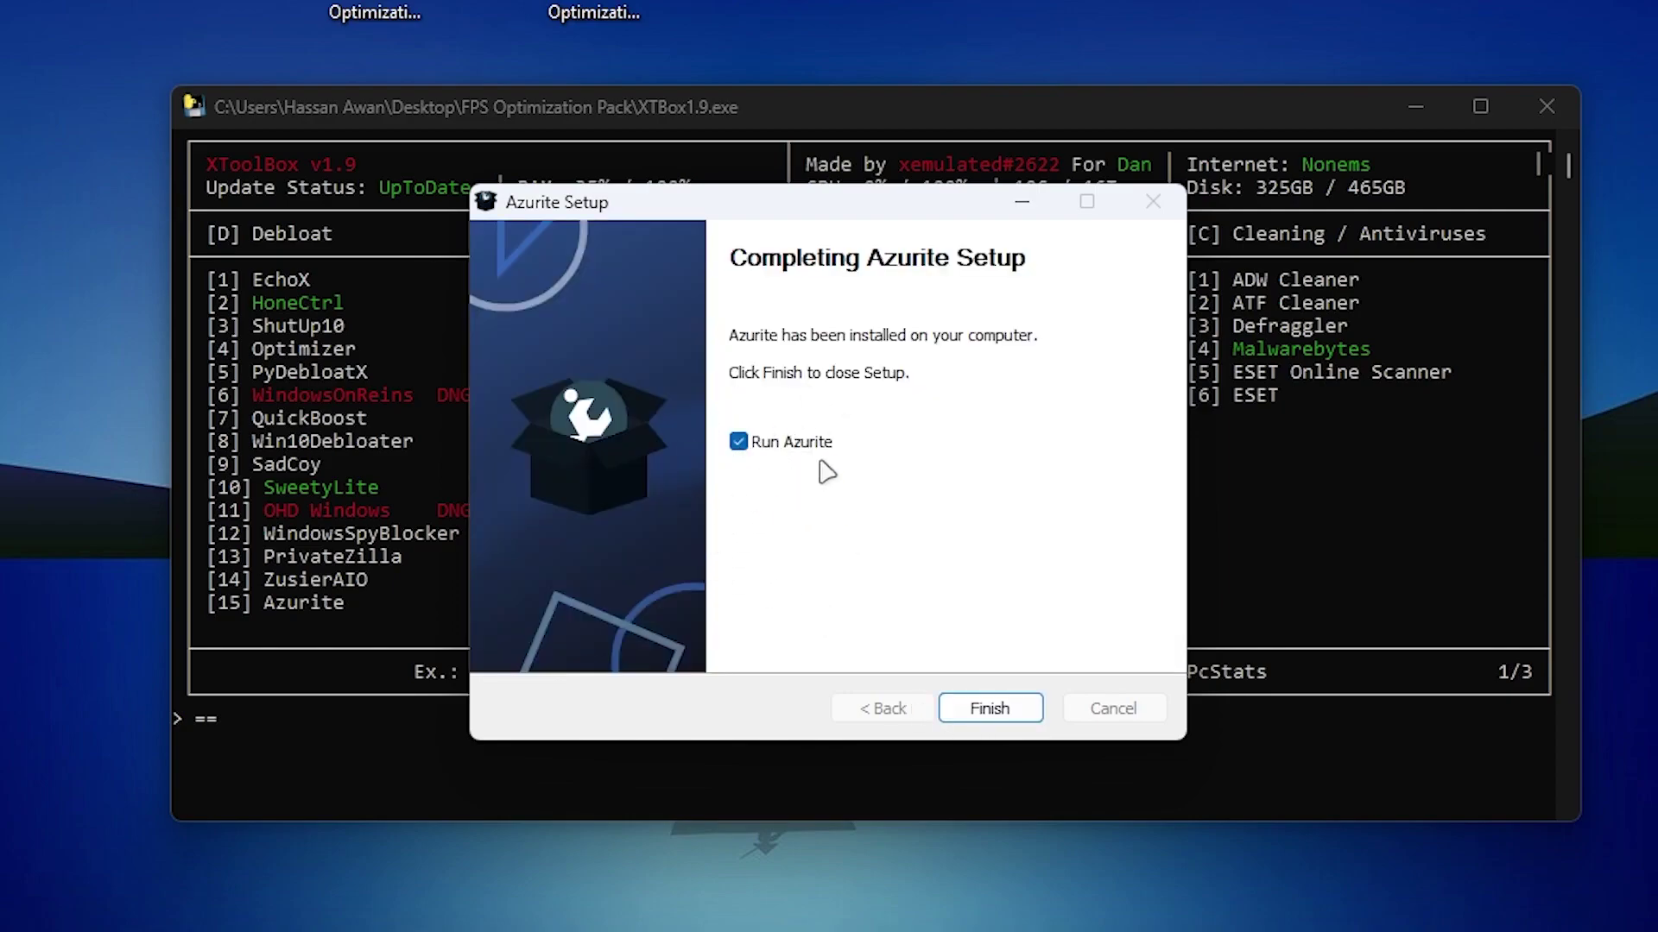
left_click(990, 707)
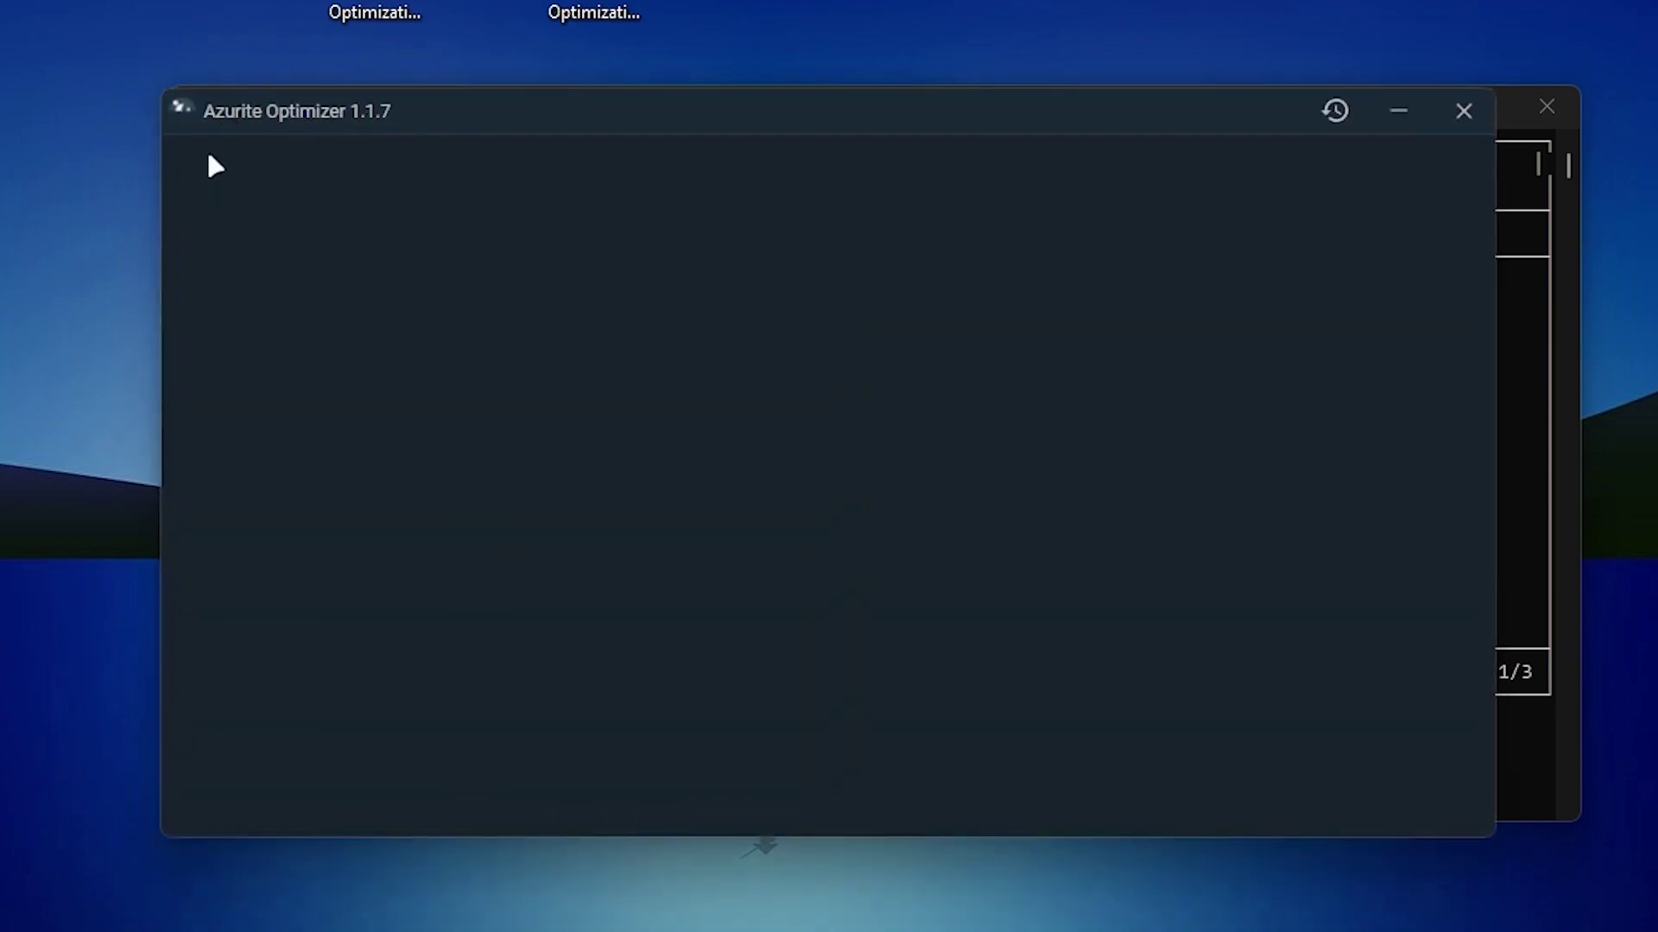
left_click_drag(706, 123, 820, 157)
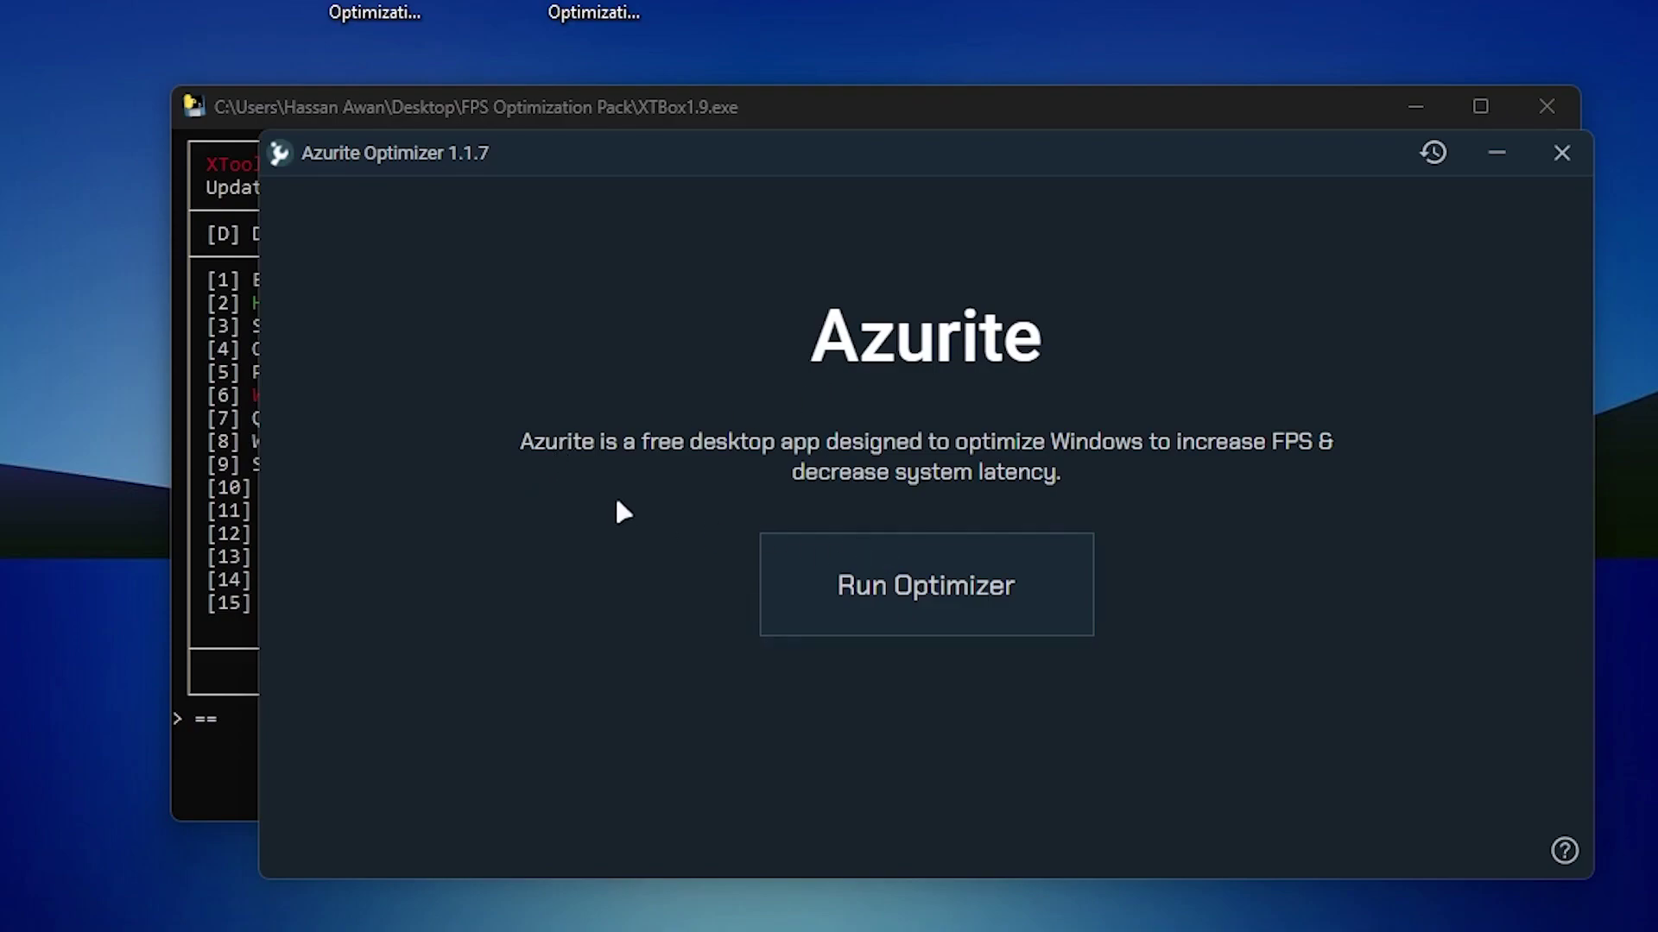
left_click(888, 591)
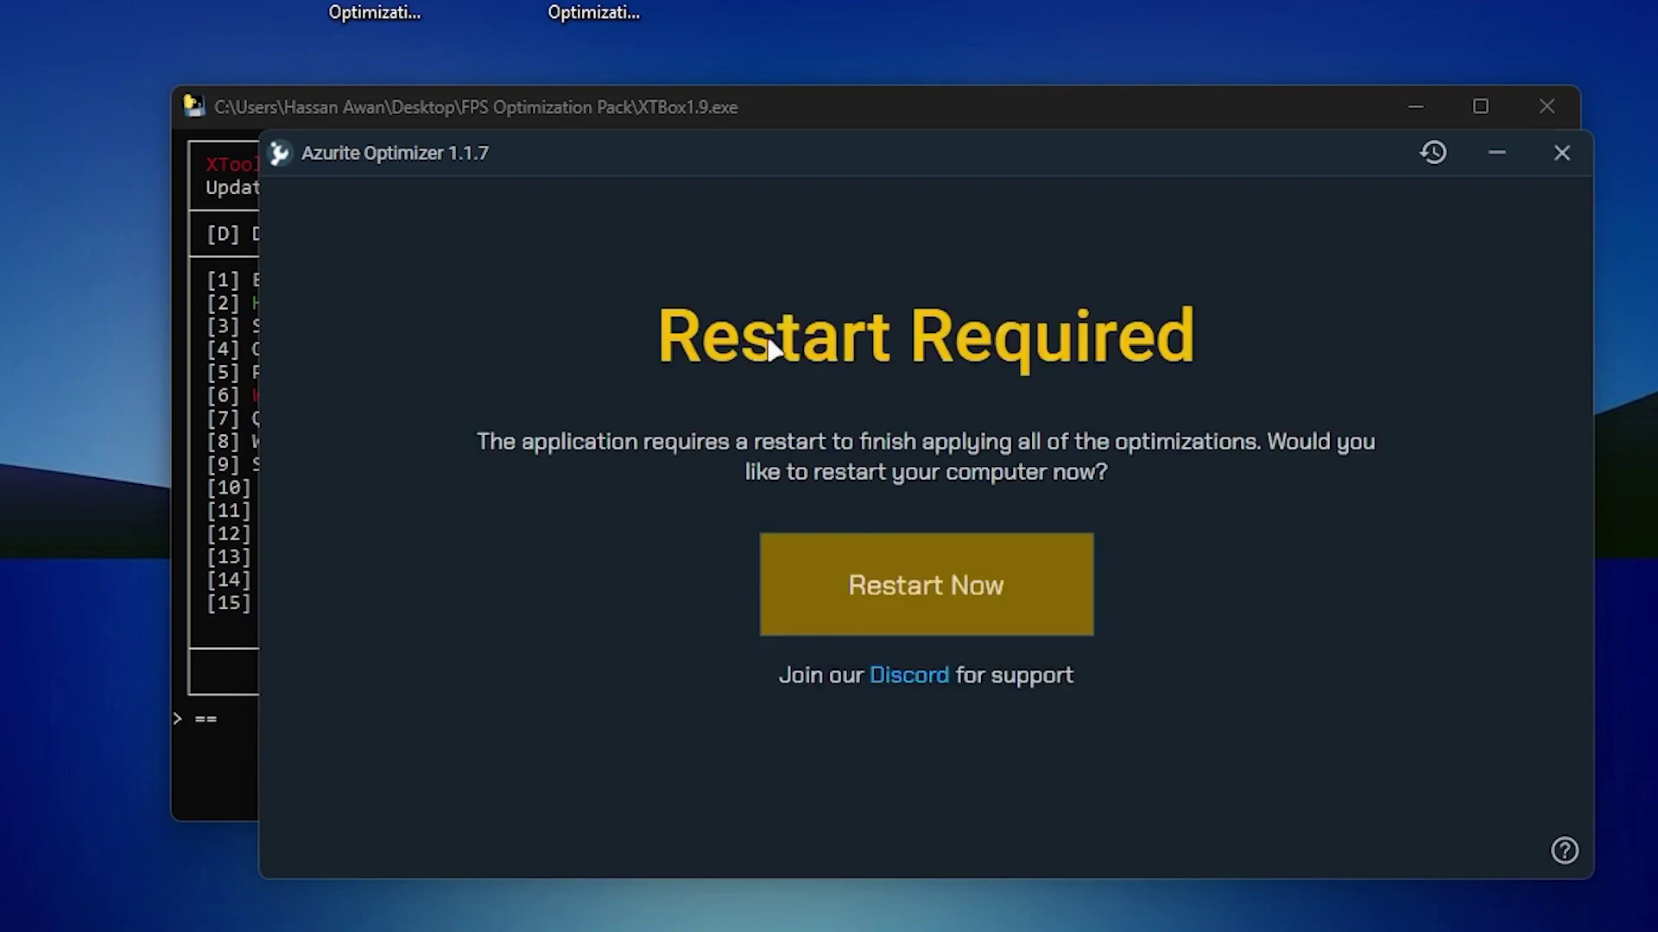
- Close Azurite's restart prompt and enter c1 in XToolBox to download AdwCleaner
left_click(1538, 156)
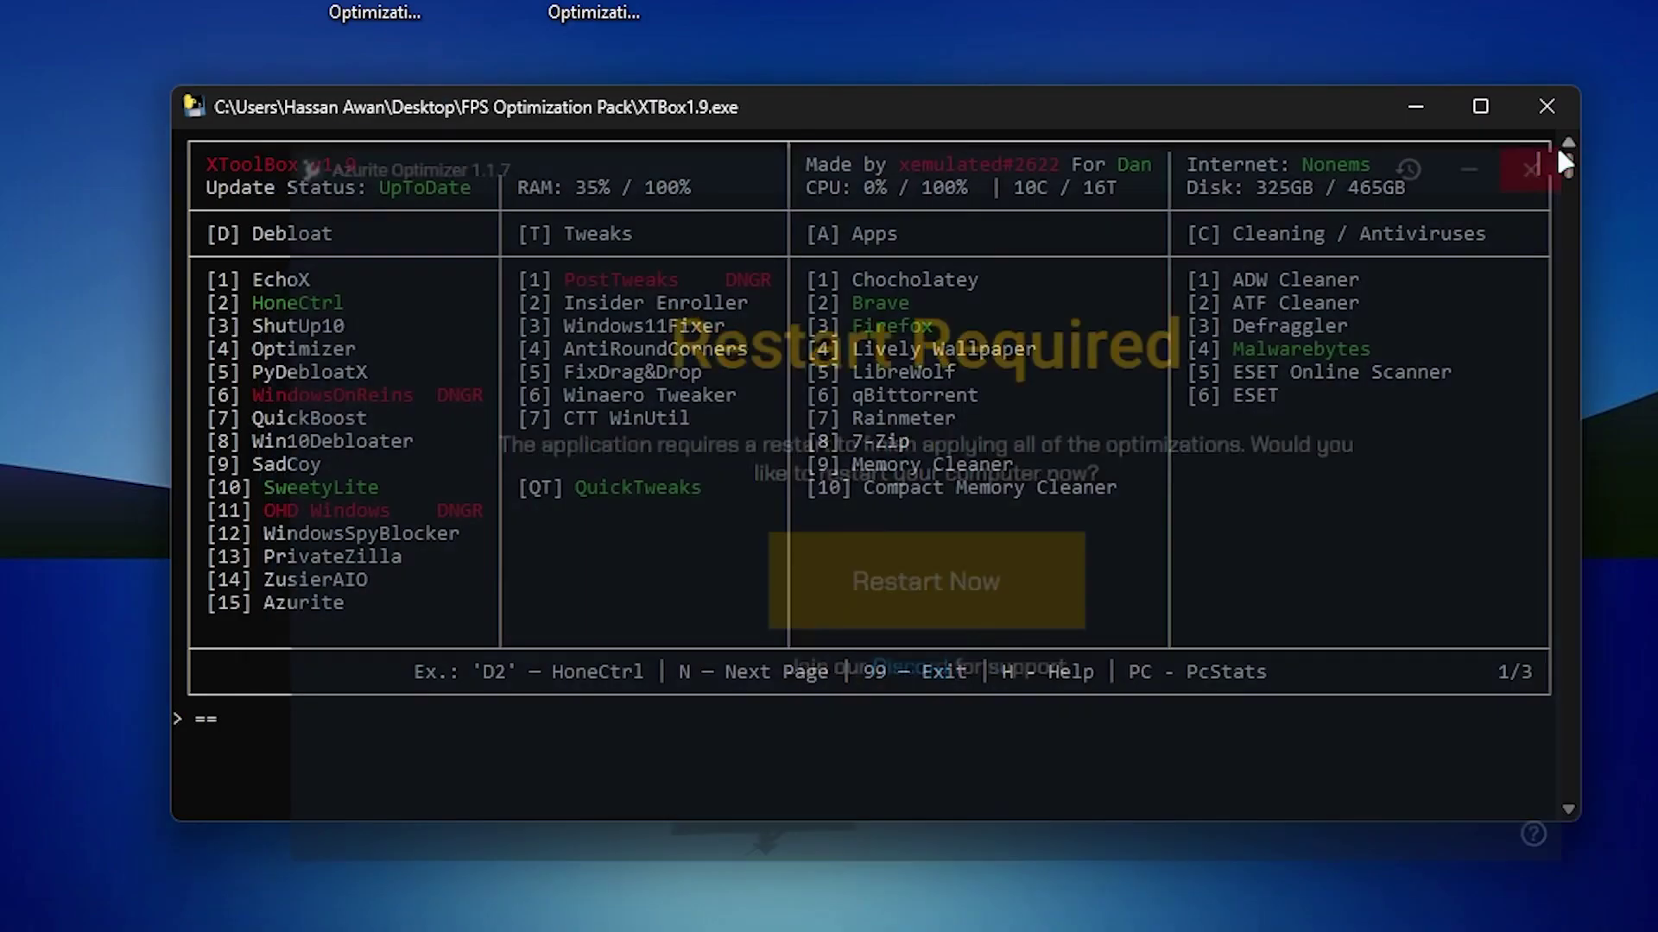
key("BackSpace")
key("BackSpace")
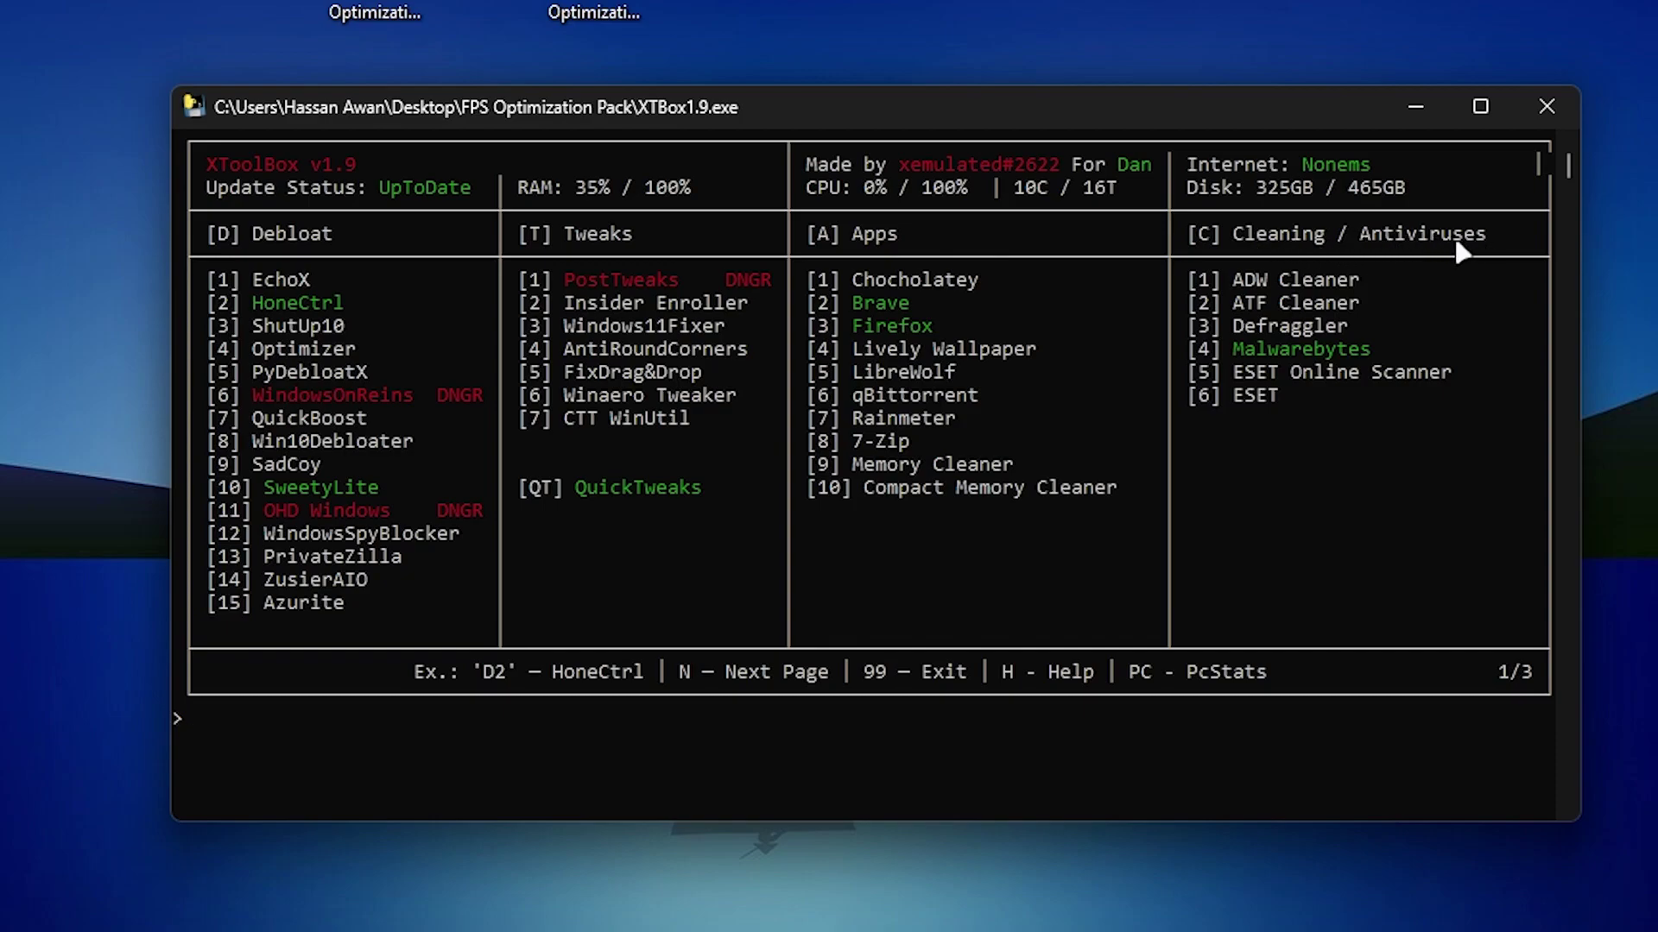
type("c1")
key("Return")
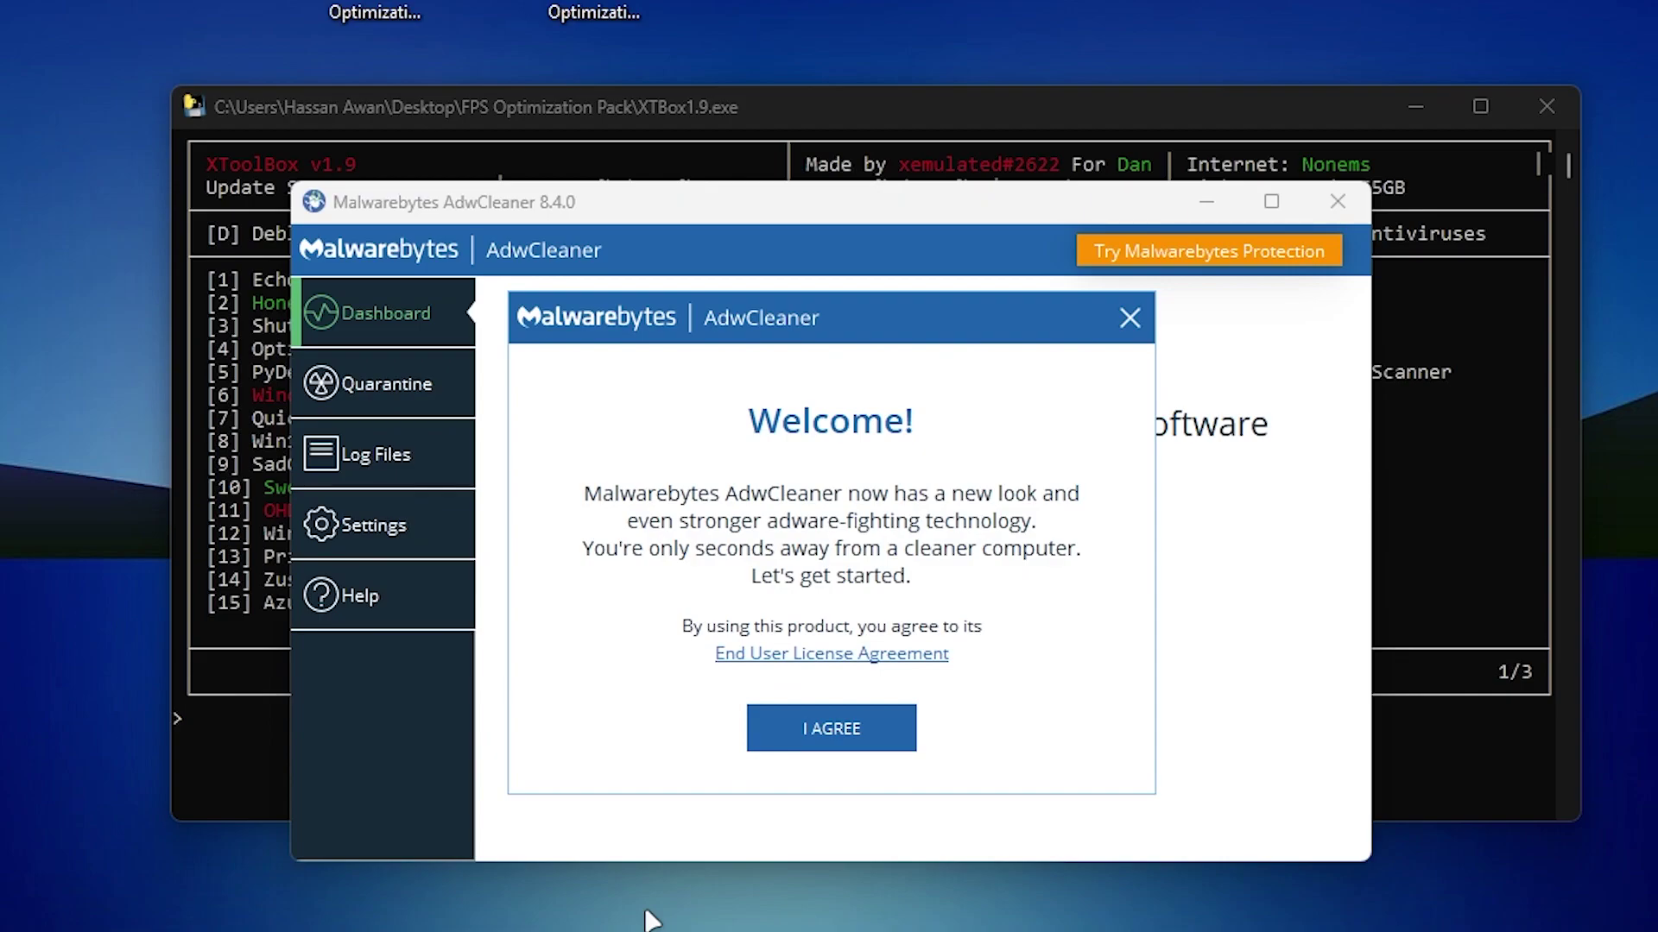
- Accept the AdwCleaner license, scan, quarantine the 2 detected items, and close it
left_click(833, 730)
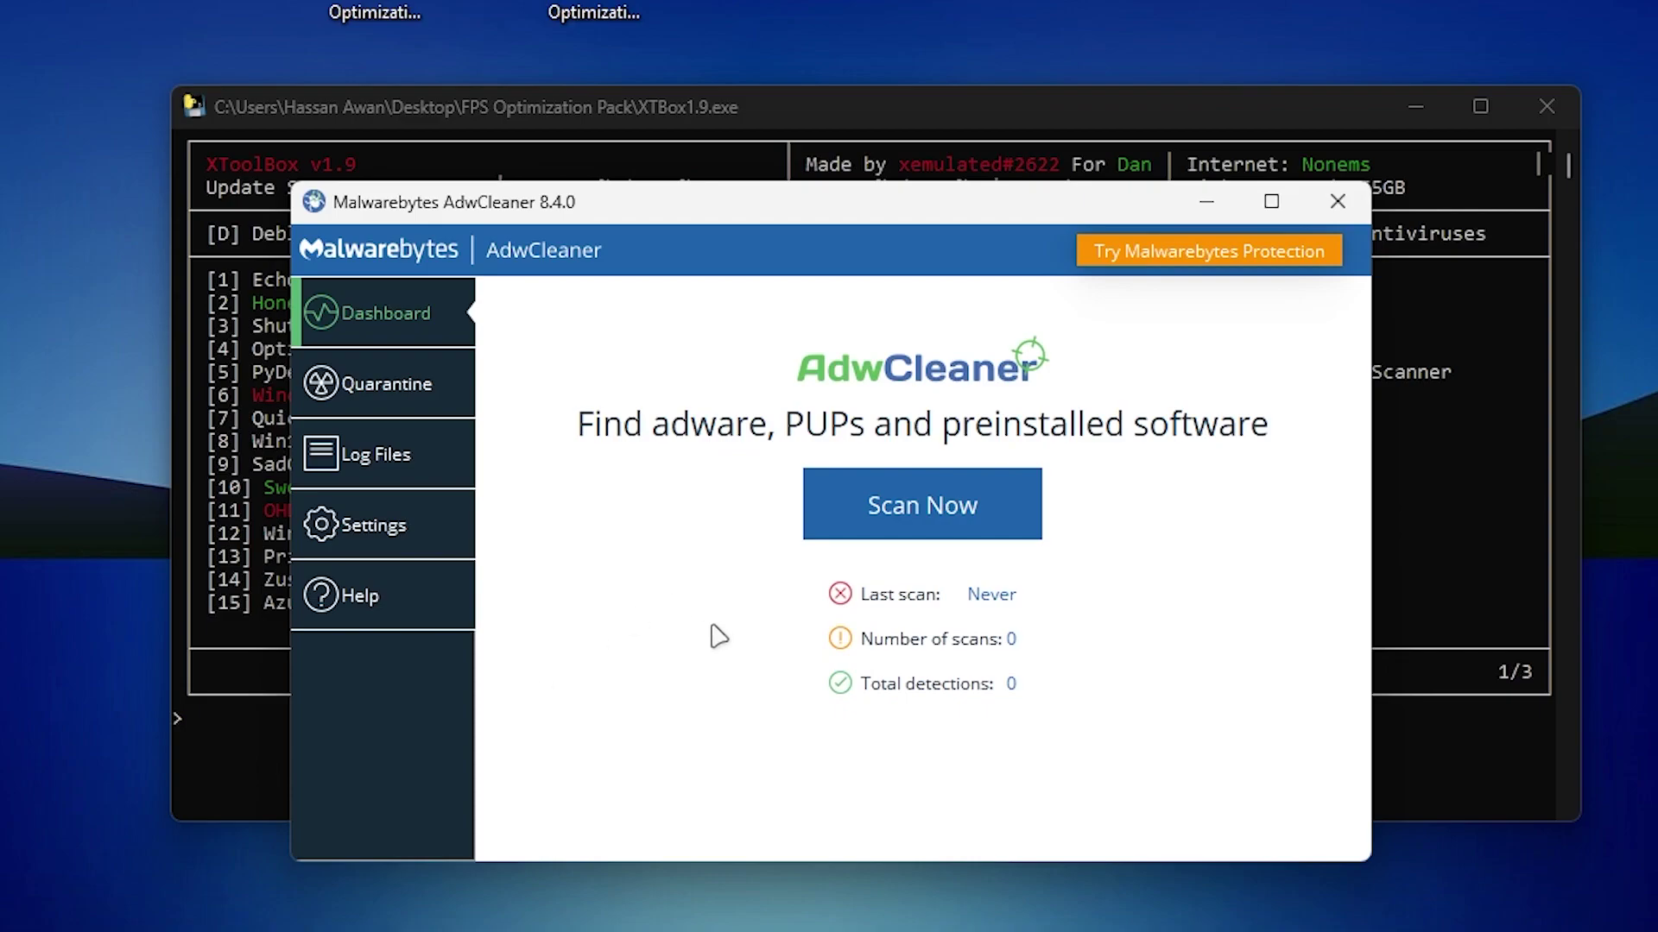
left_click(955, 510)
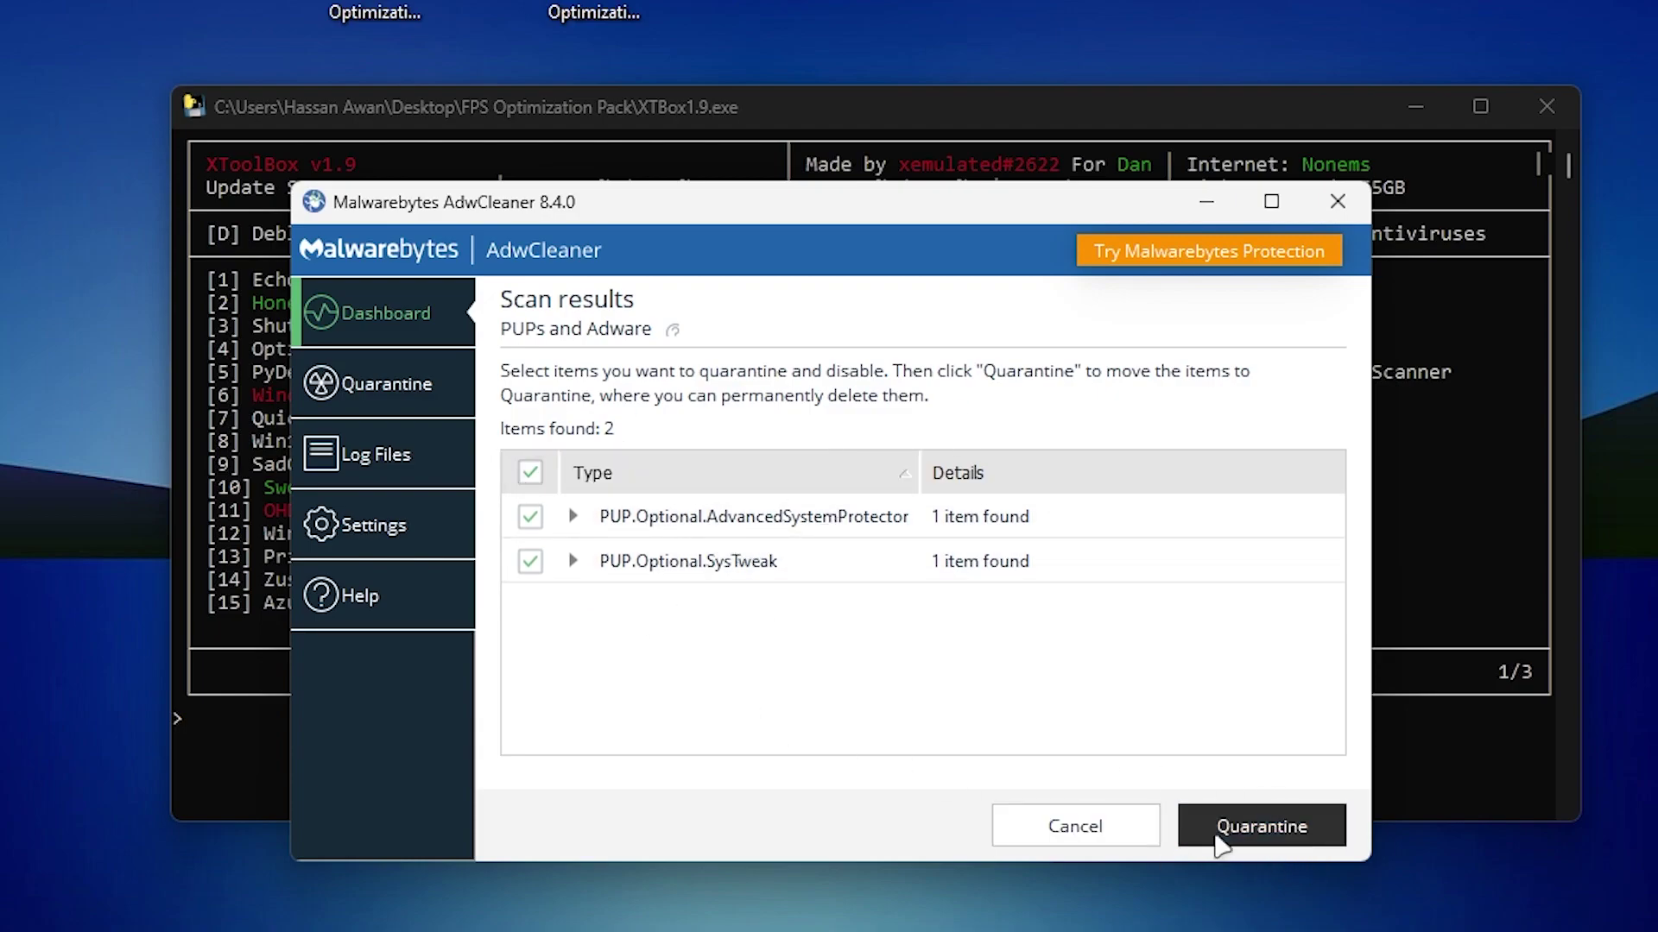
left_click(1287, 831)
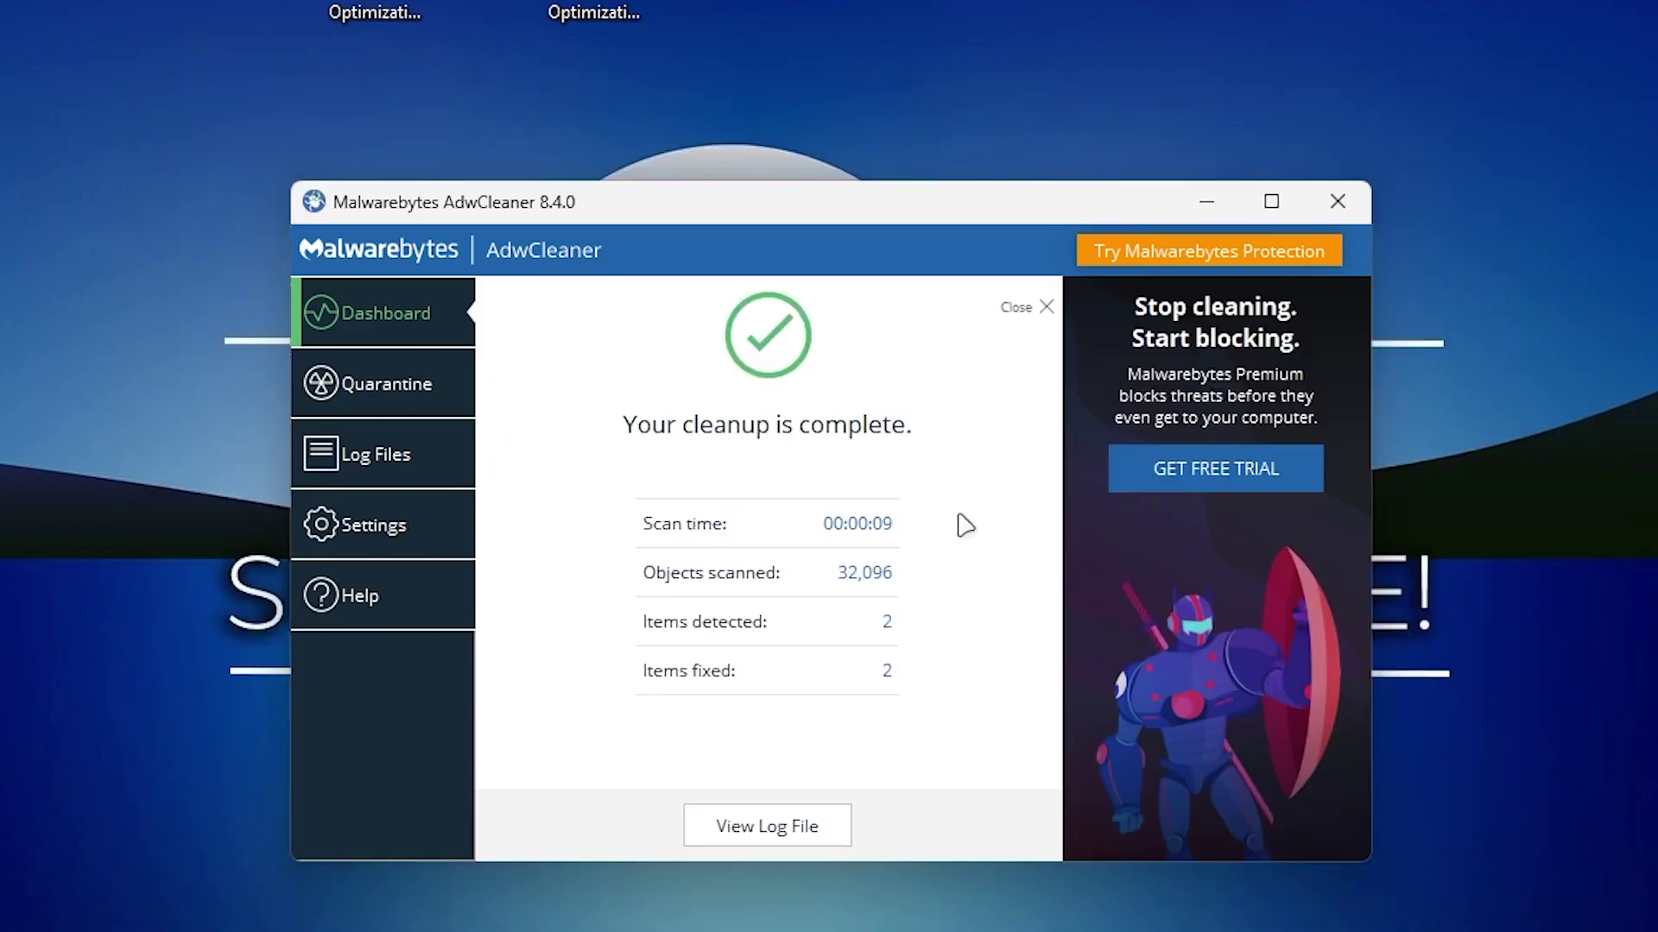
left_click(1314, 211)
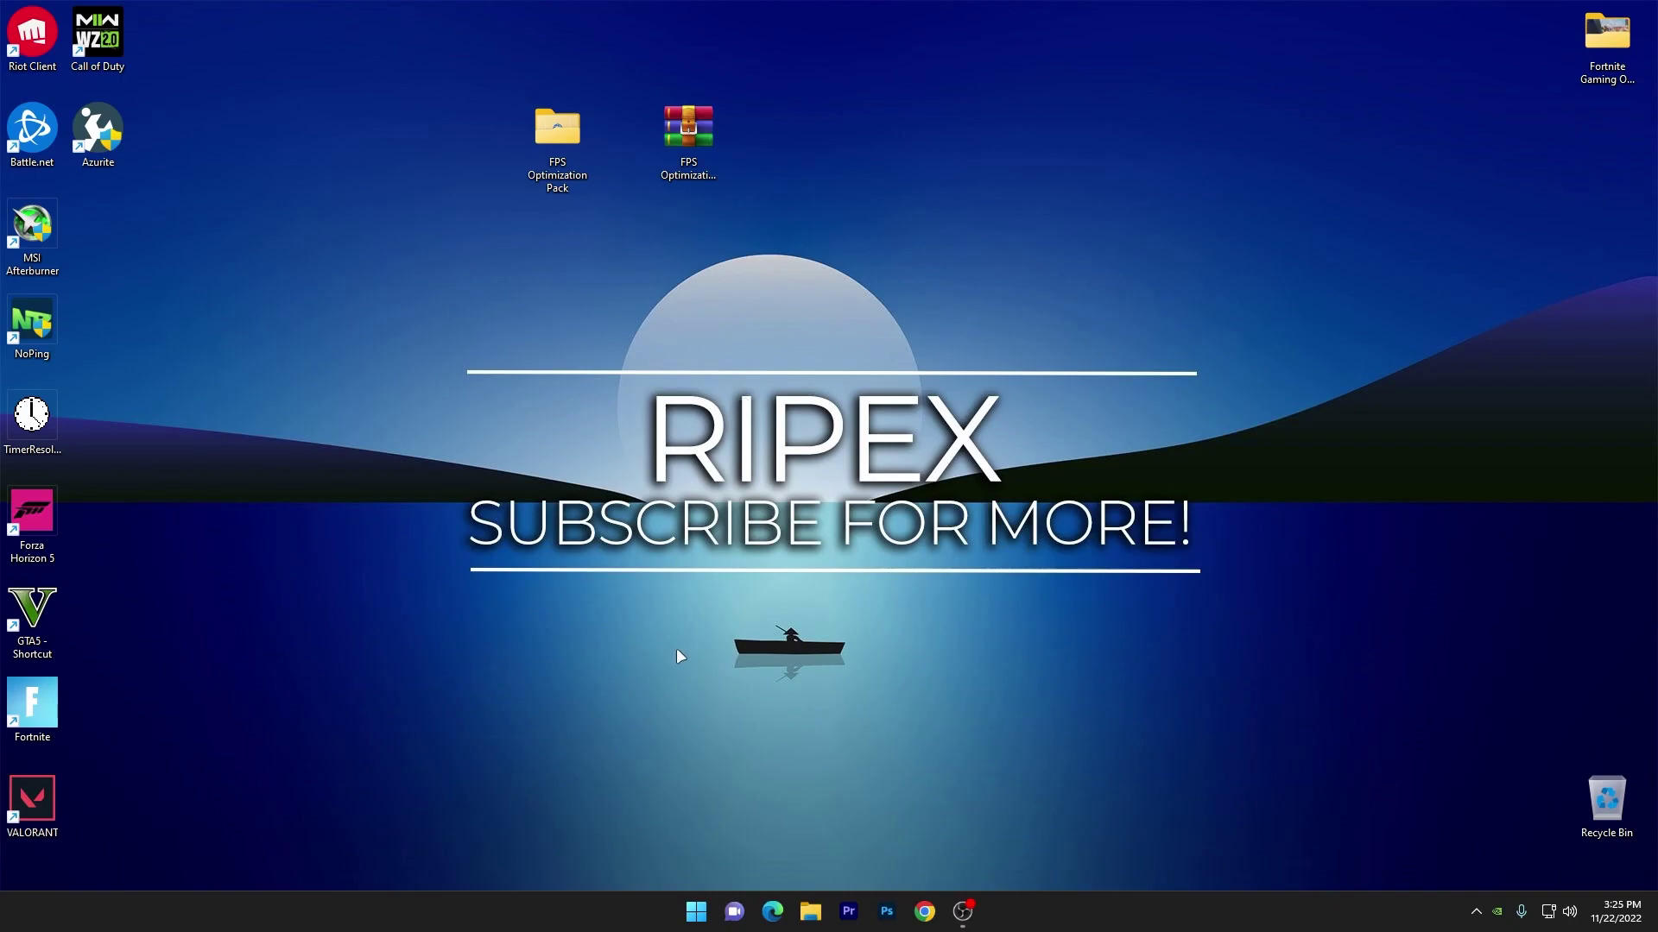
- Start optimizing New Volume (D:) using Optimize Drives from the Local Disk (C:) properties
left_click(809, 911)
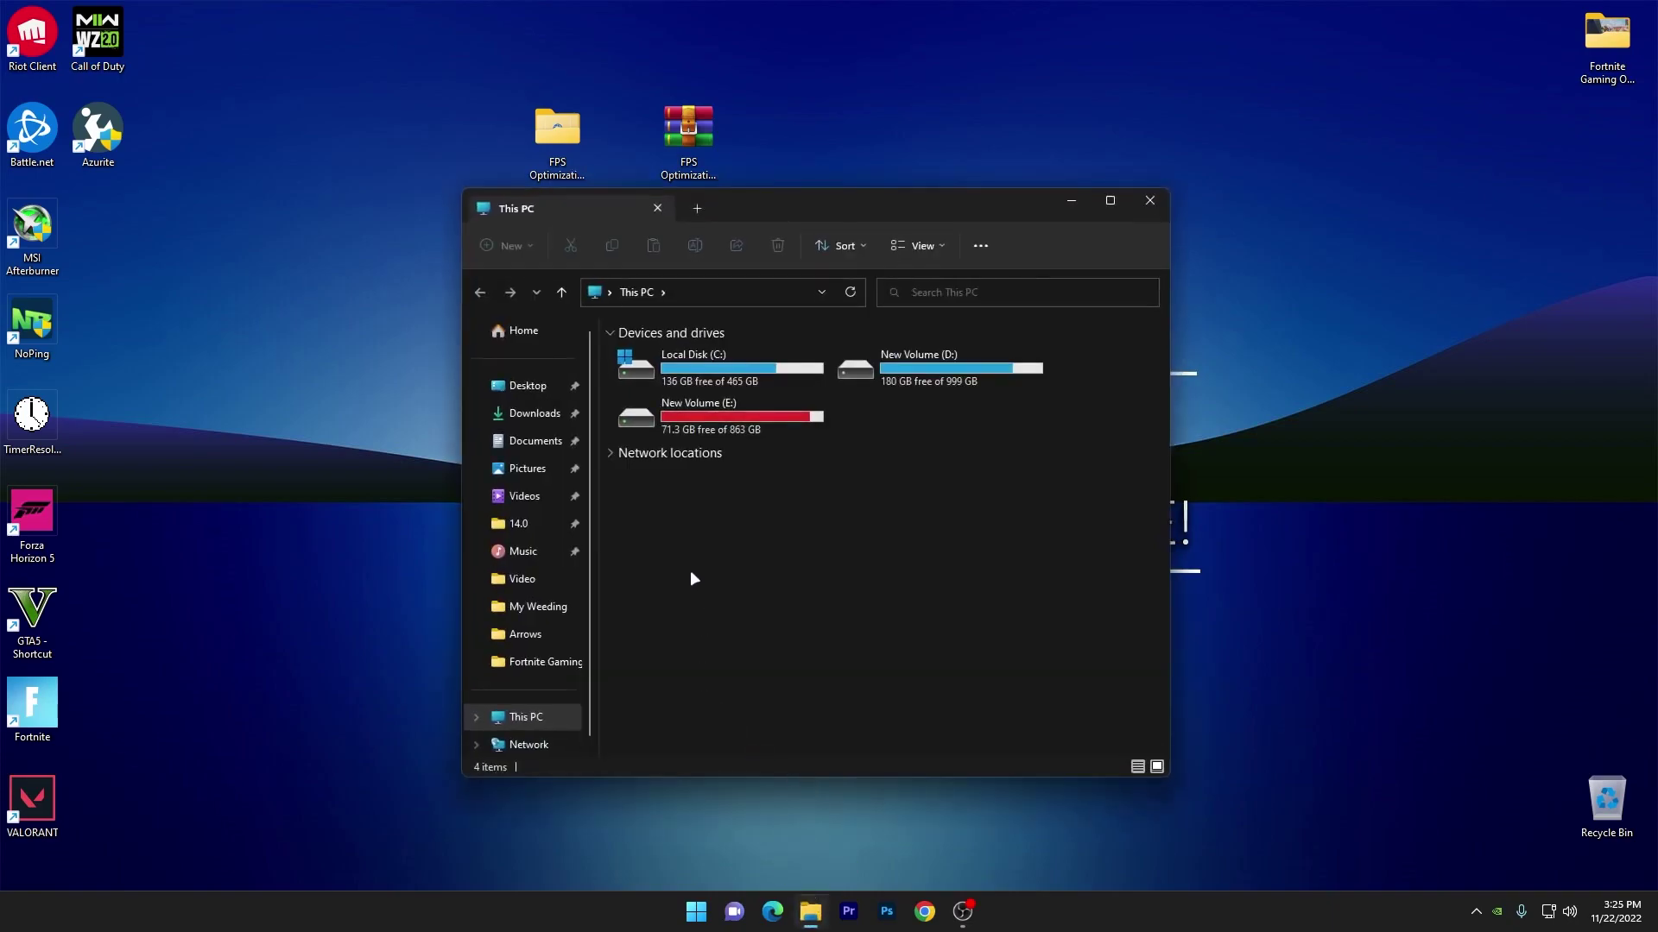
right_click(681, 371)
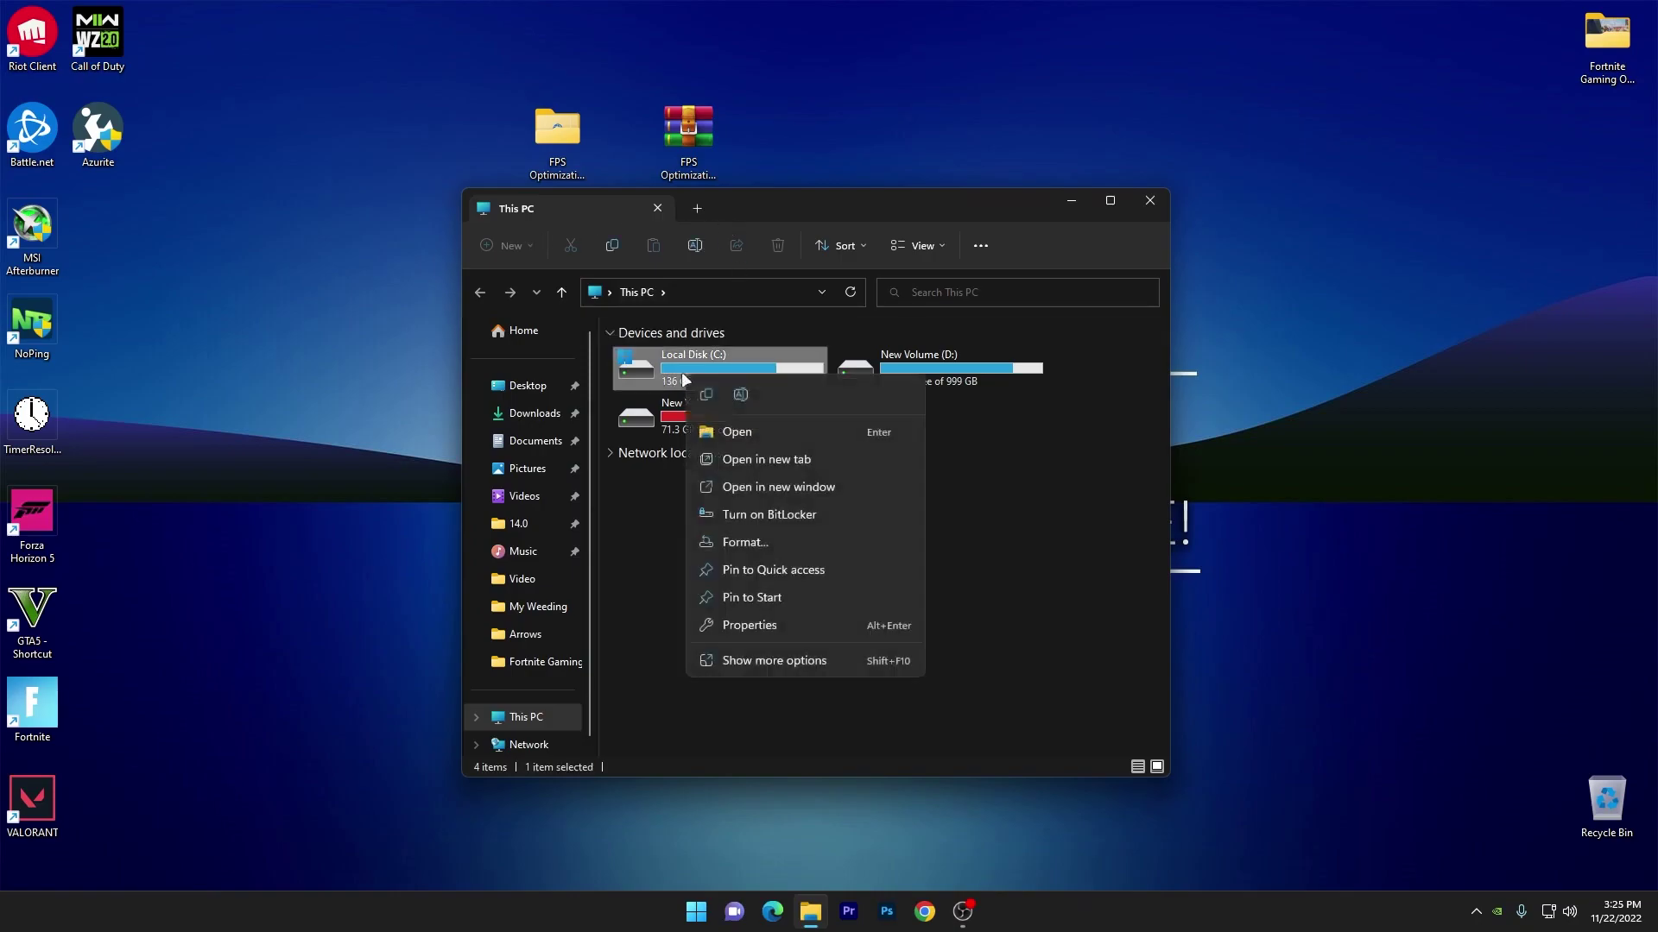
left_click(735, 625)
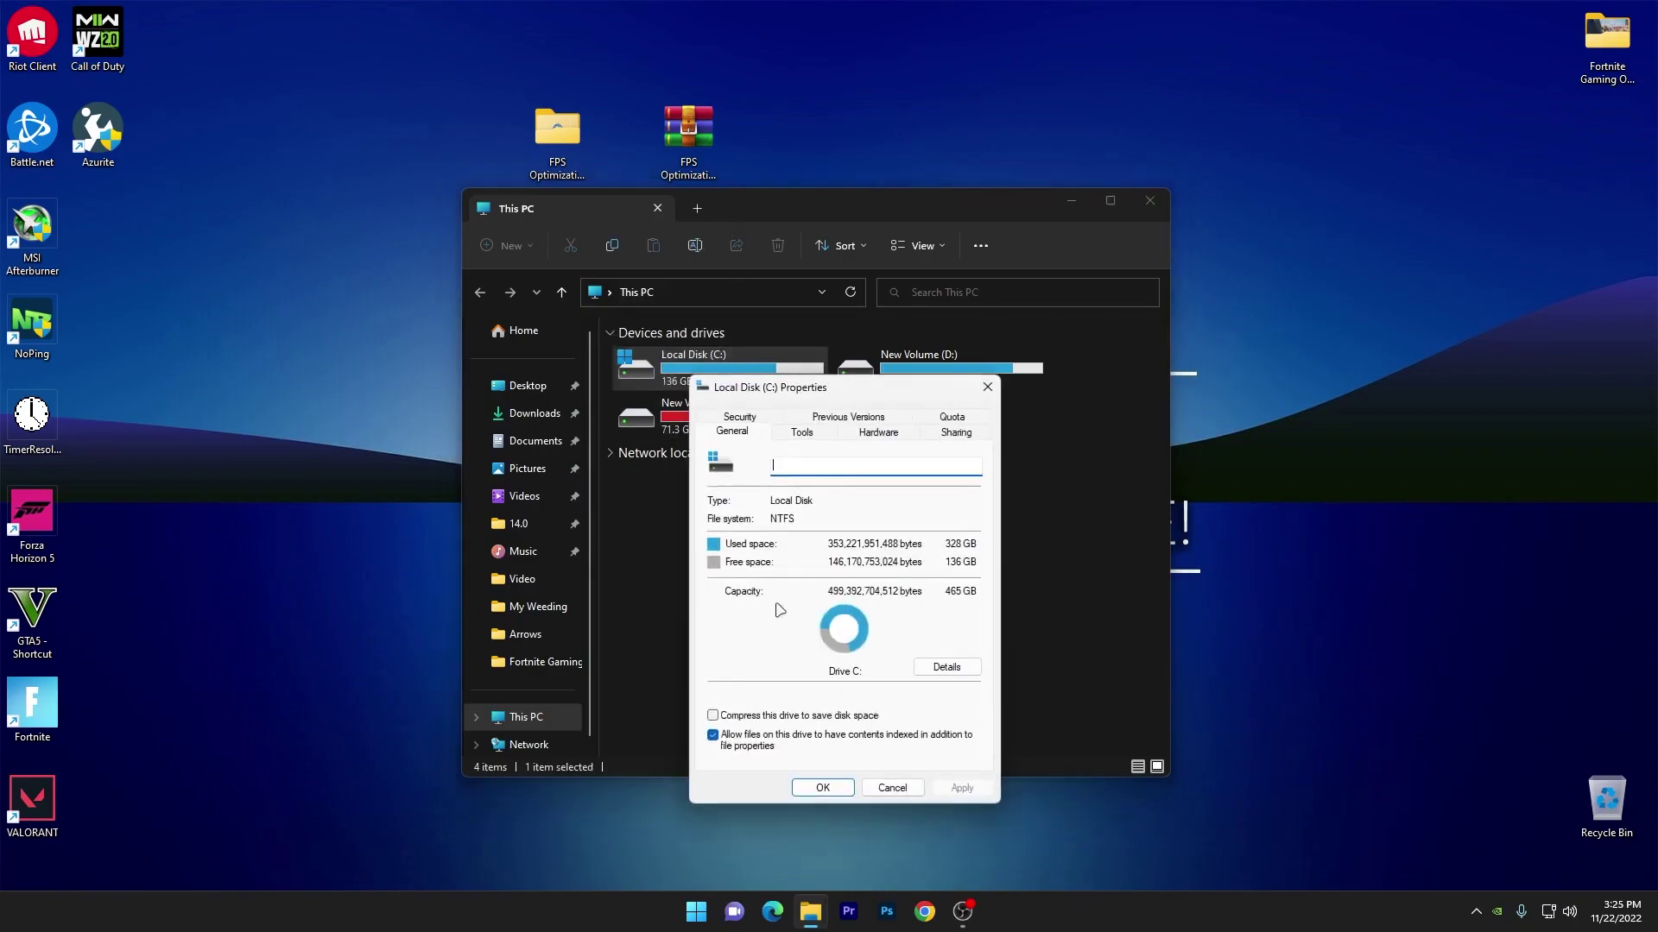
left_click(803, 434)
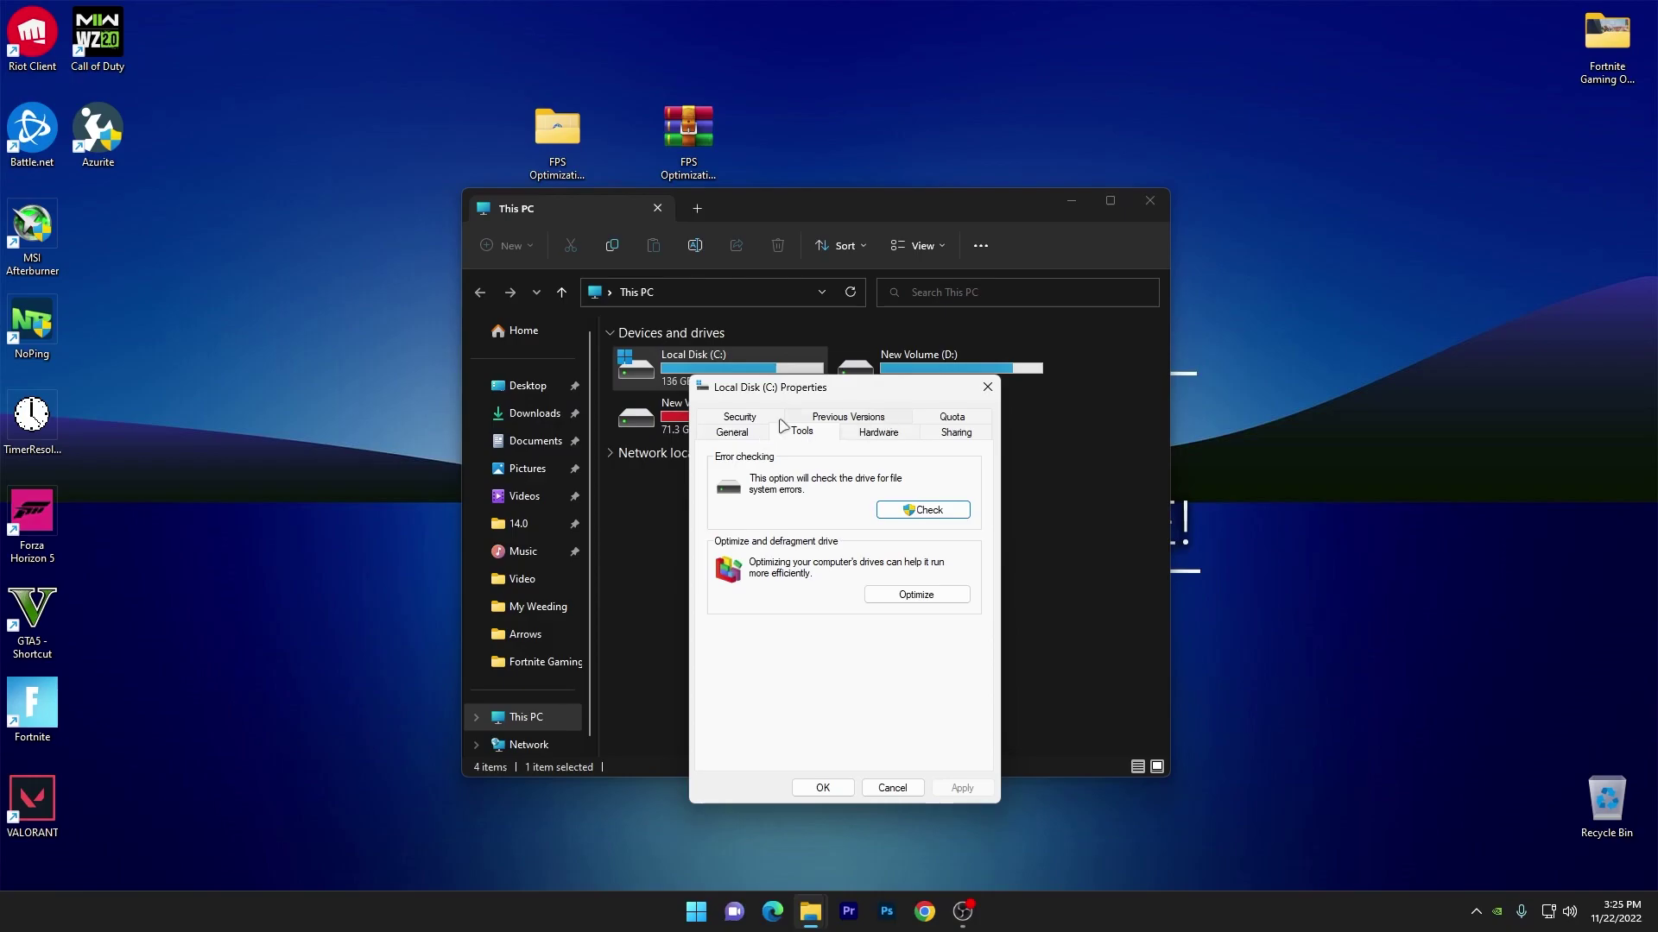
left_click(915, 596)
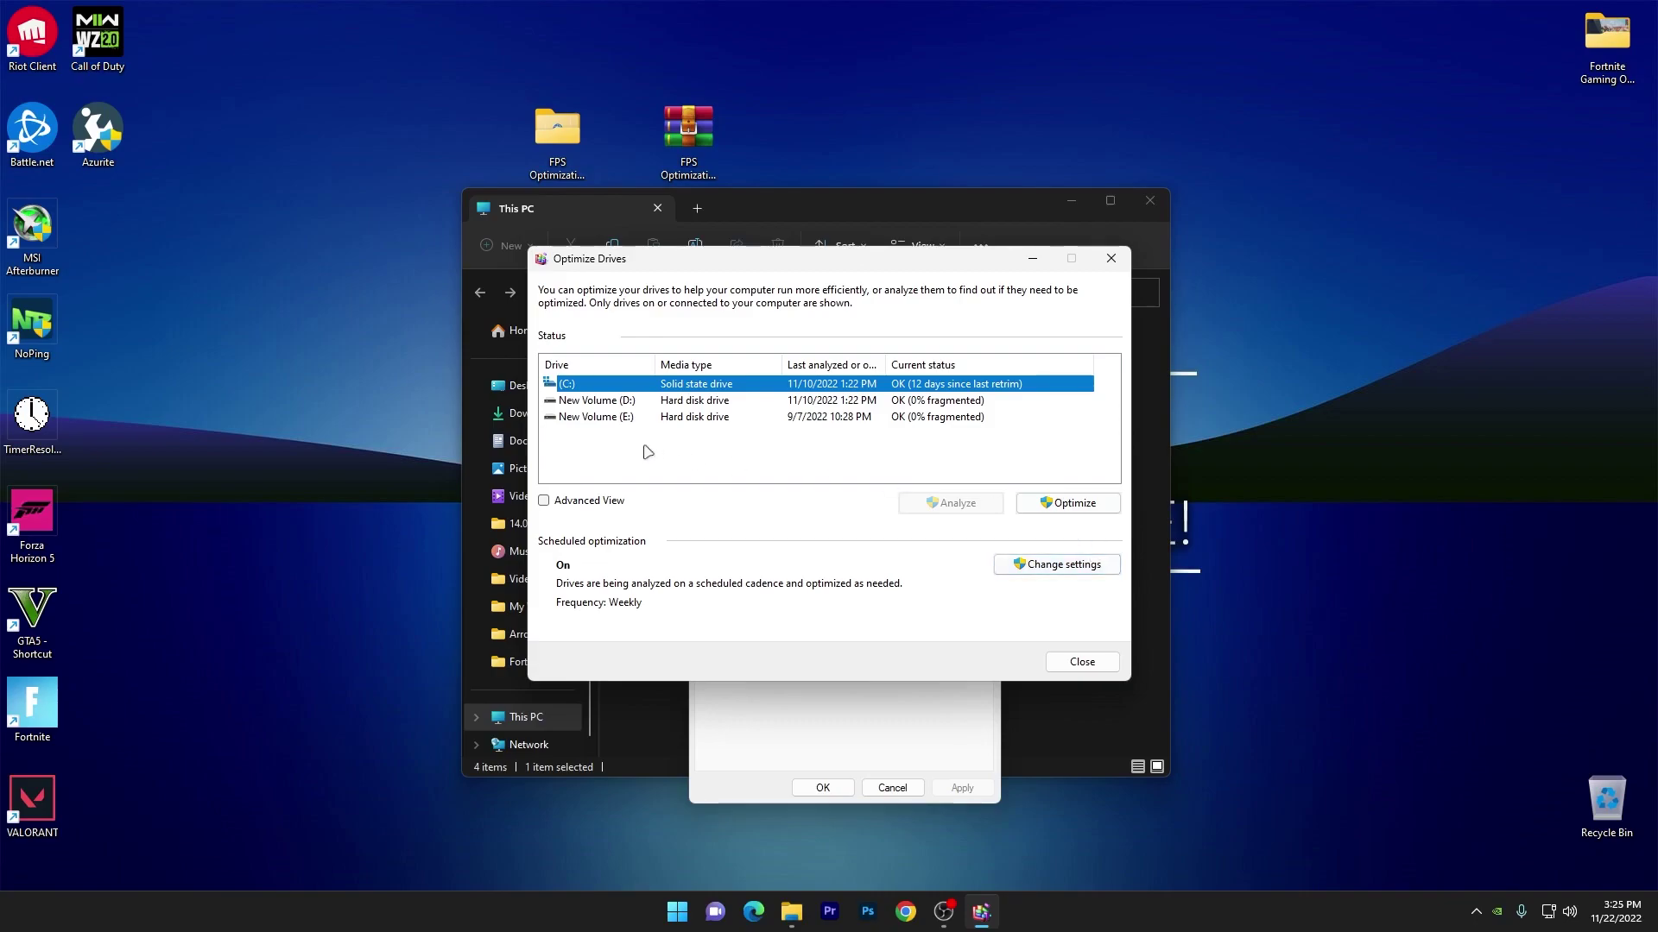
left_click(598, 404)
left_click(1074, 503)
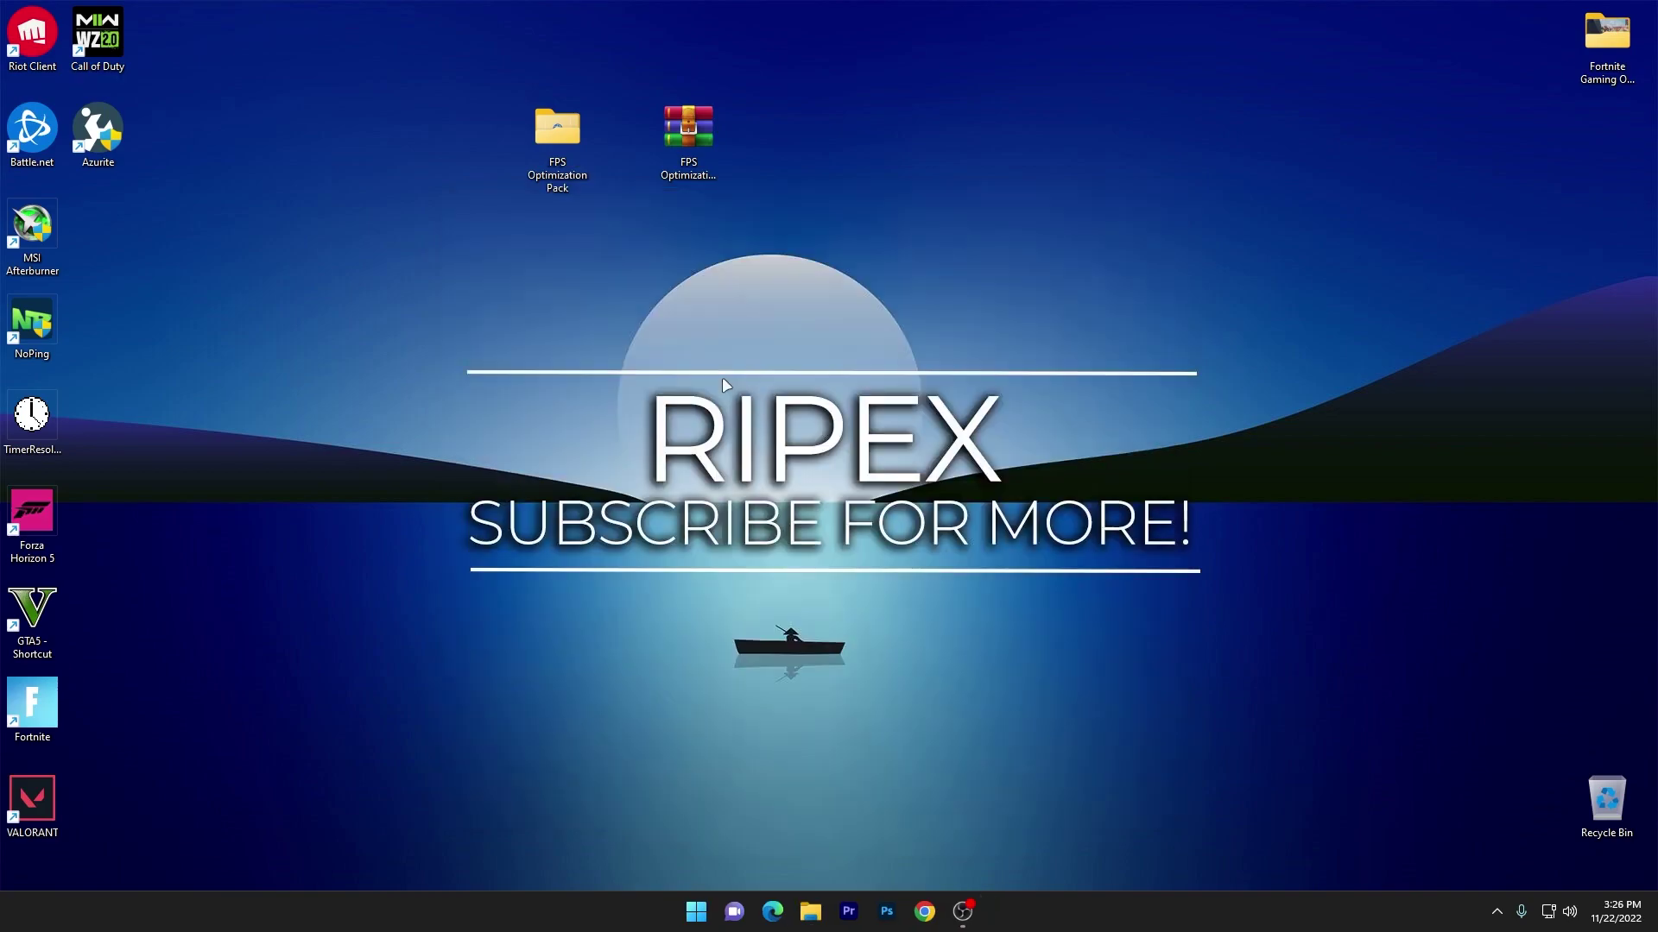
- Save Call of Duty HQ's graphics preference as High performance, then view the default graphics settings
right_click(1010, 321)
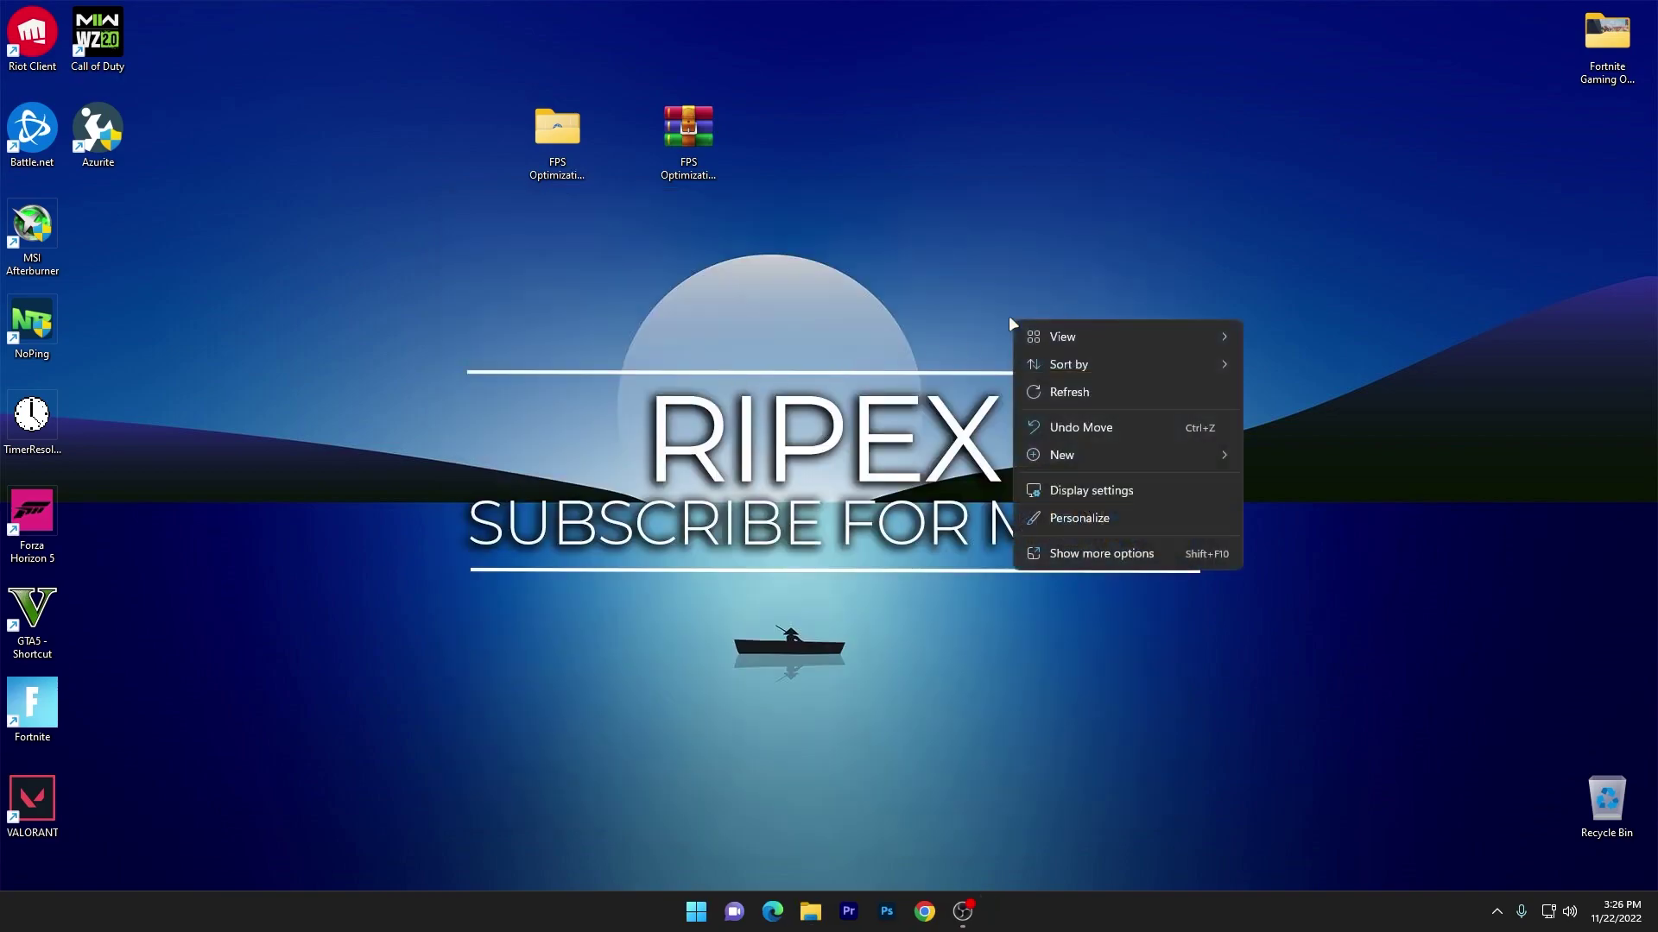
left_click(1084, 491)
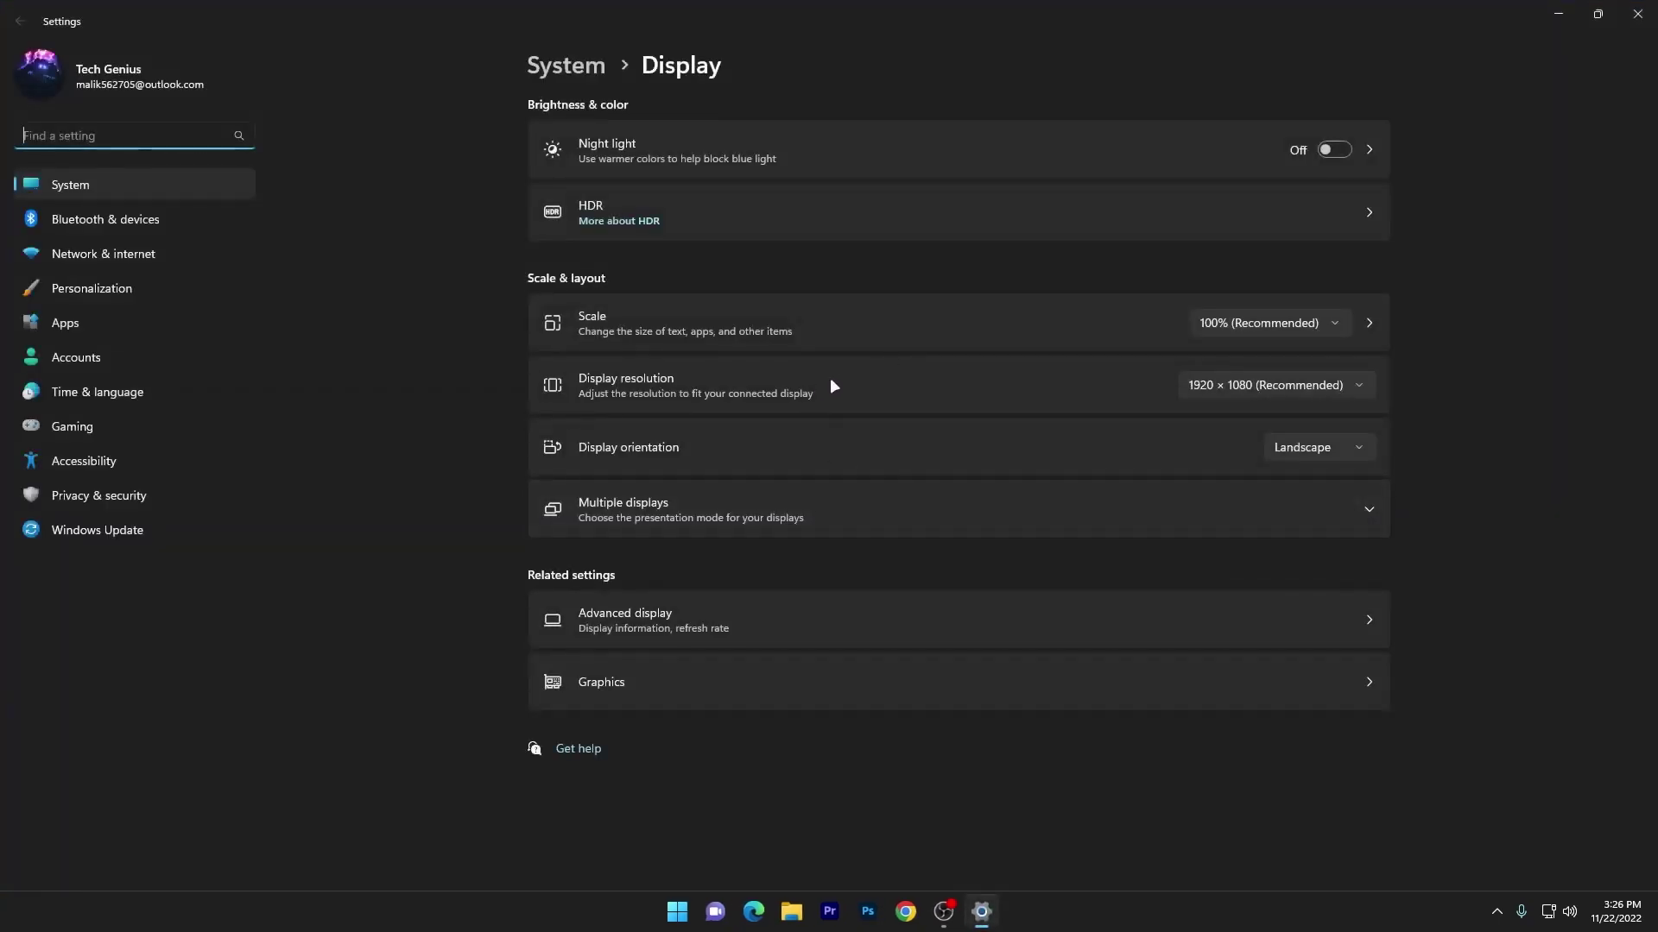
left_click(607, 682)
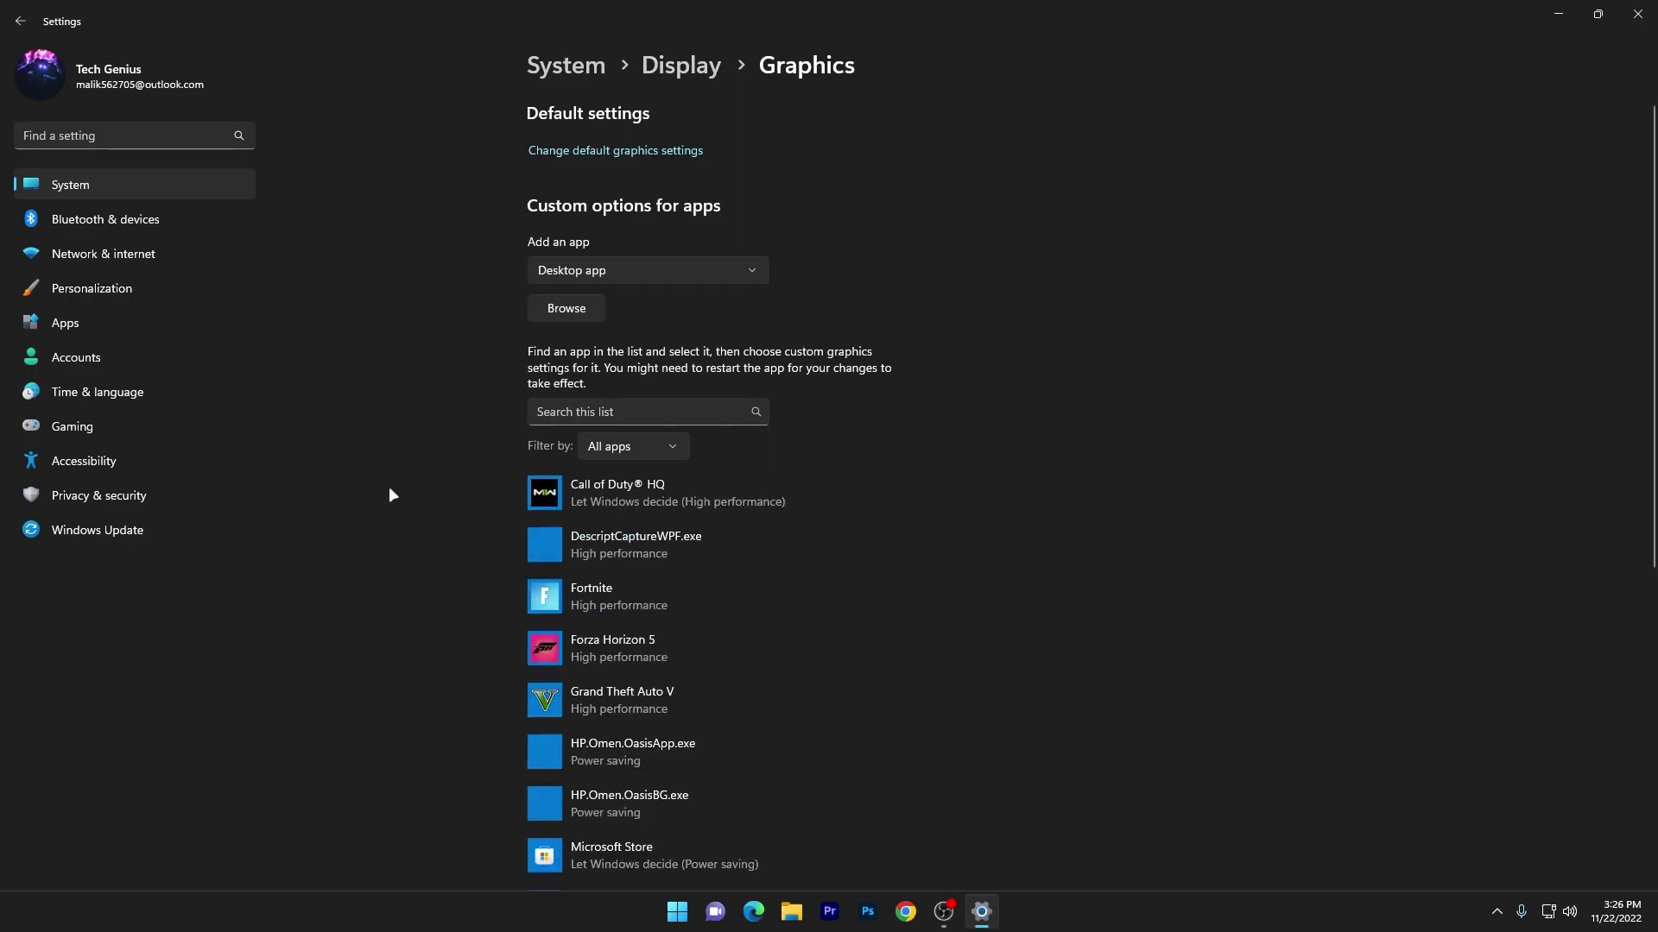
left_click(640, 490)
left_click(782, 561)
left_click(701, 450)
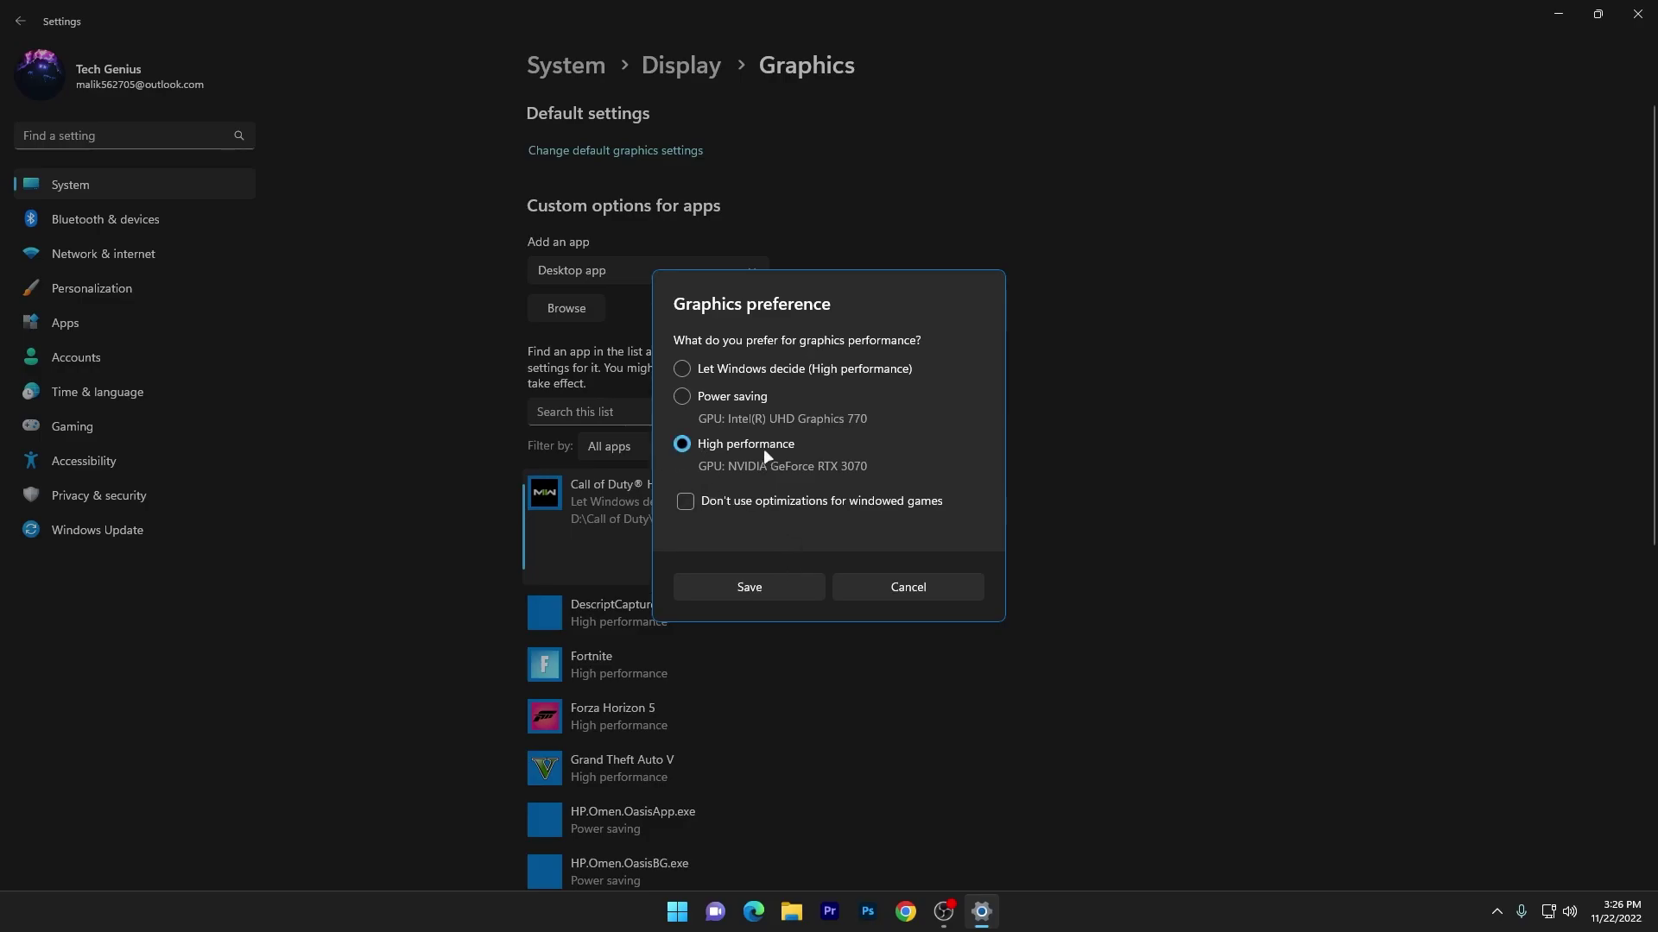
left_click(758, 583)
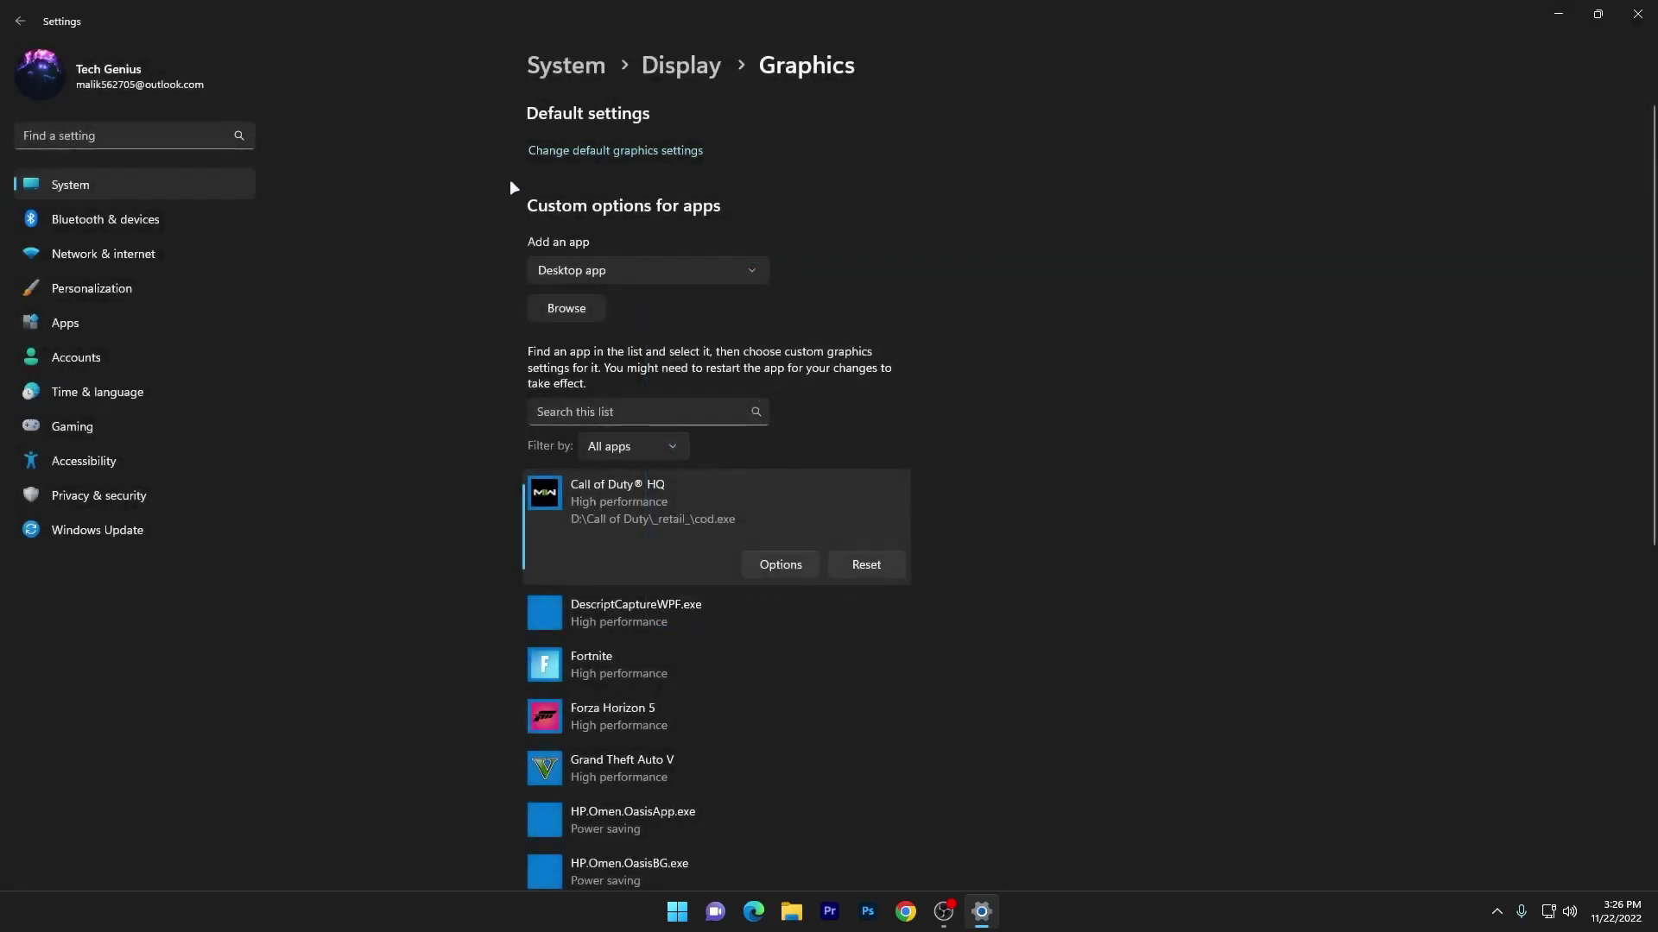
left_click(635, 154)
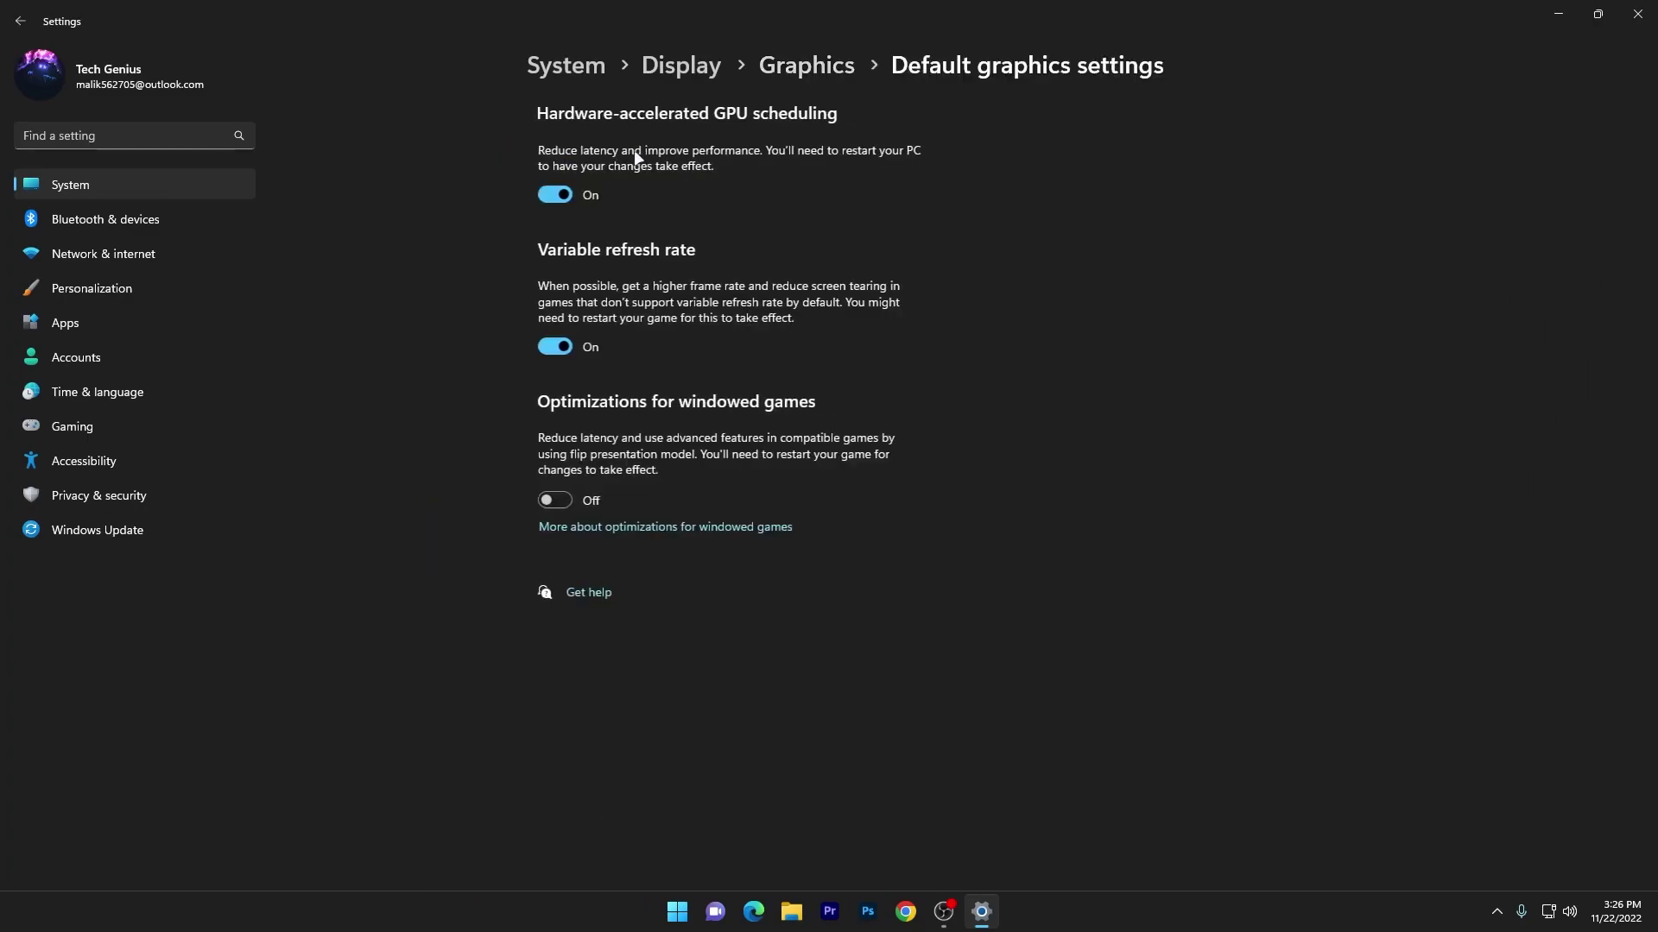